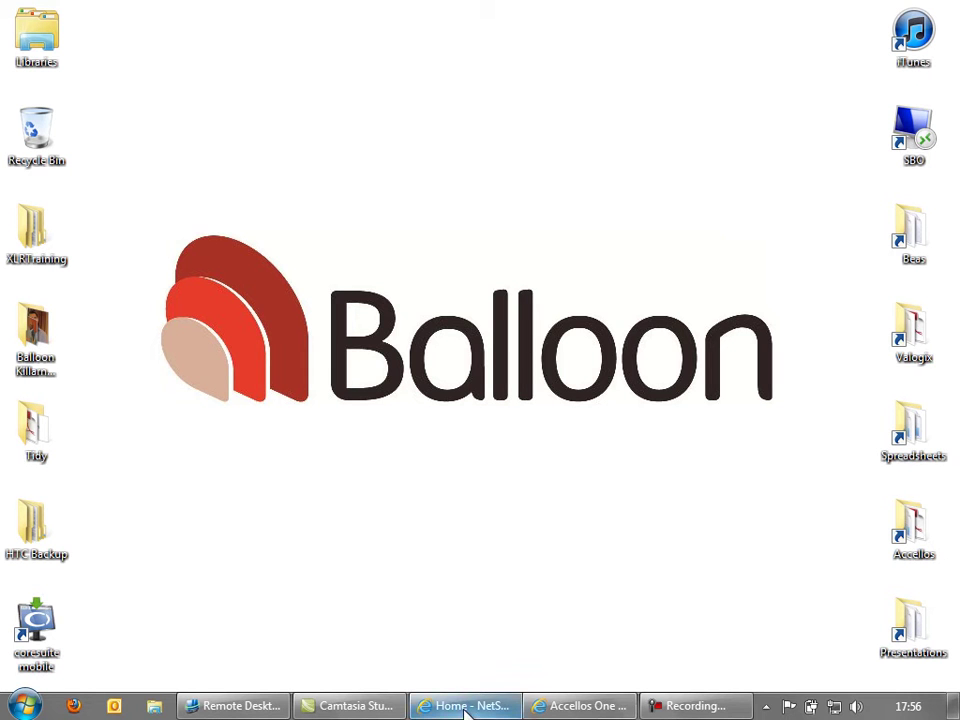
In NetSuite, start a new sales order via Transactions > Sales > Enter Sales Orders.
mouse_move(462, 708)
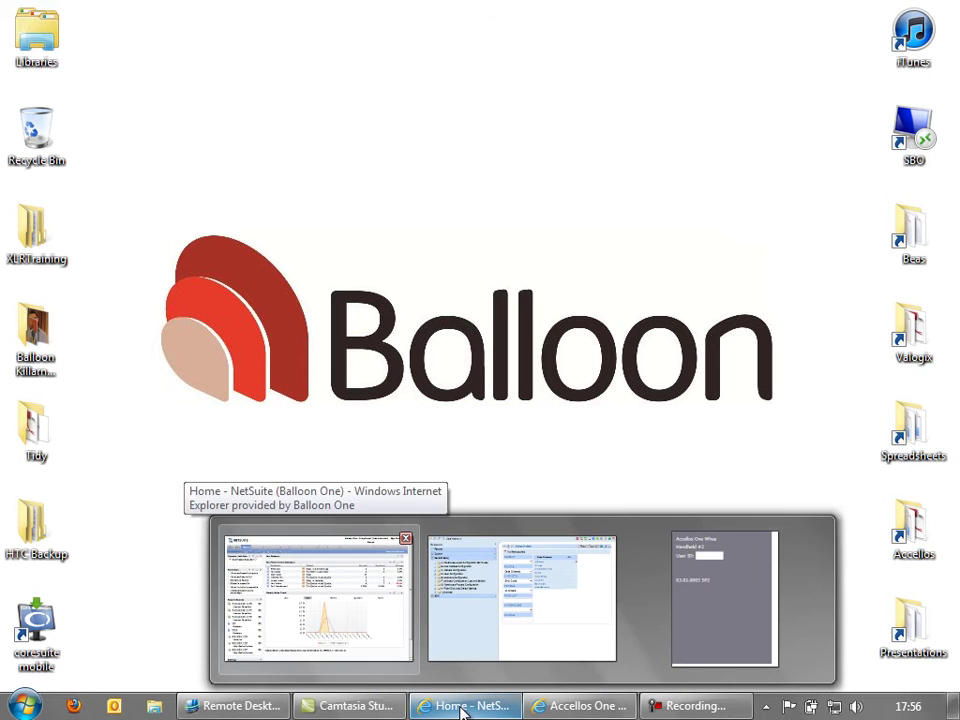
left_click(440, 705)
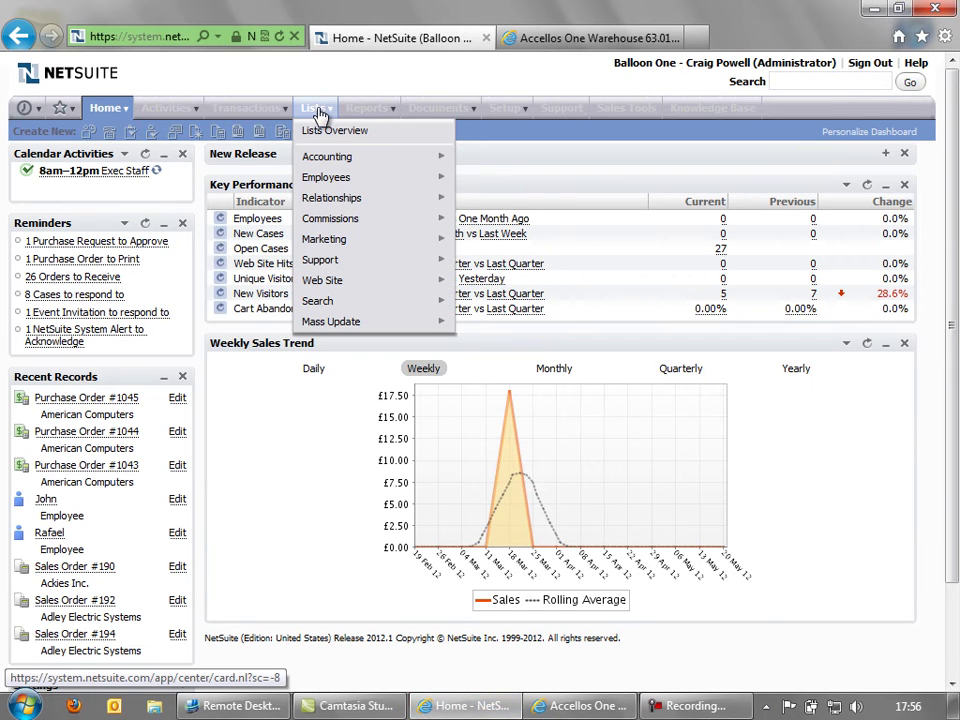
mouse_move(227, 112)
mouse_move(261, 205)
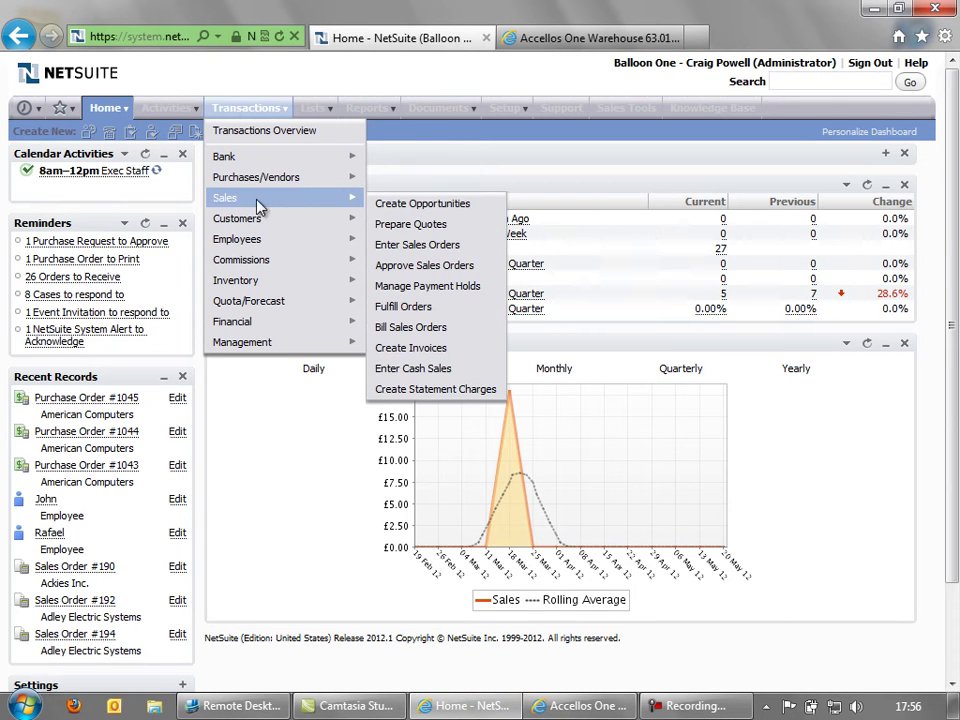
left_click(400, 250)
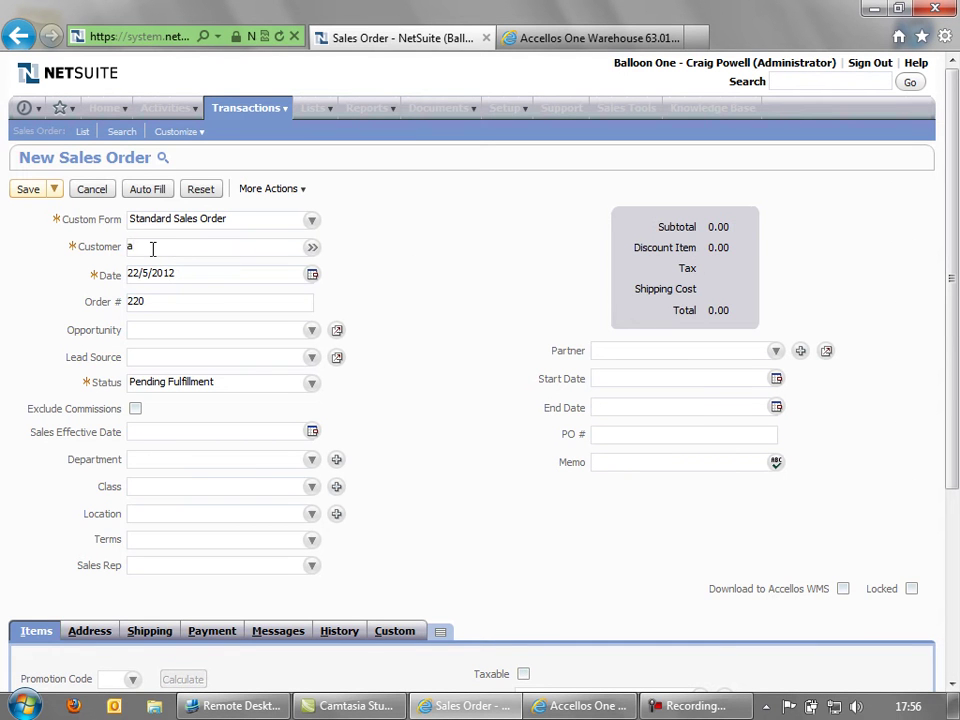
Set the order's customer to Ackies Inc., which applies CA-SAN MATEO 8.25% tax.
left_click(153, 248)
type("a")
key("Tab")
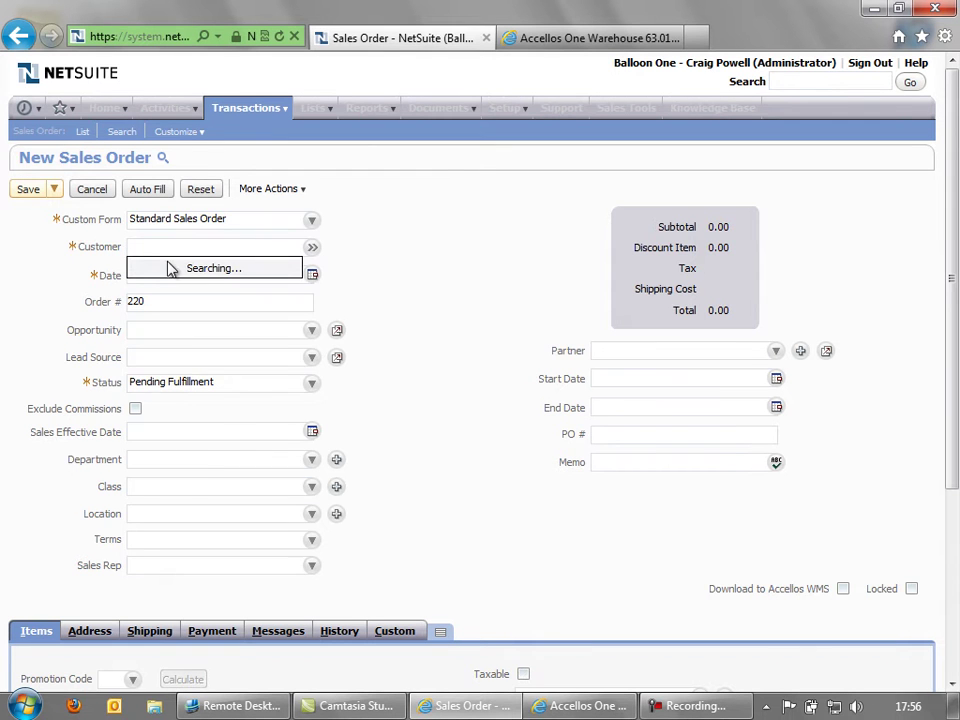
left_click(178, 341)
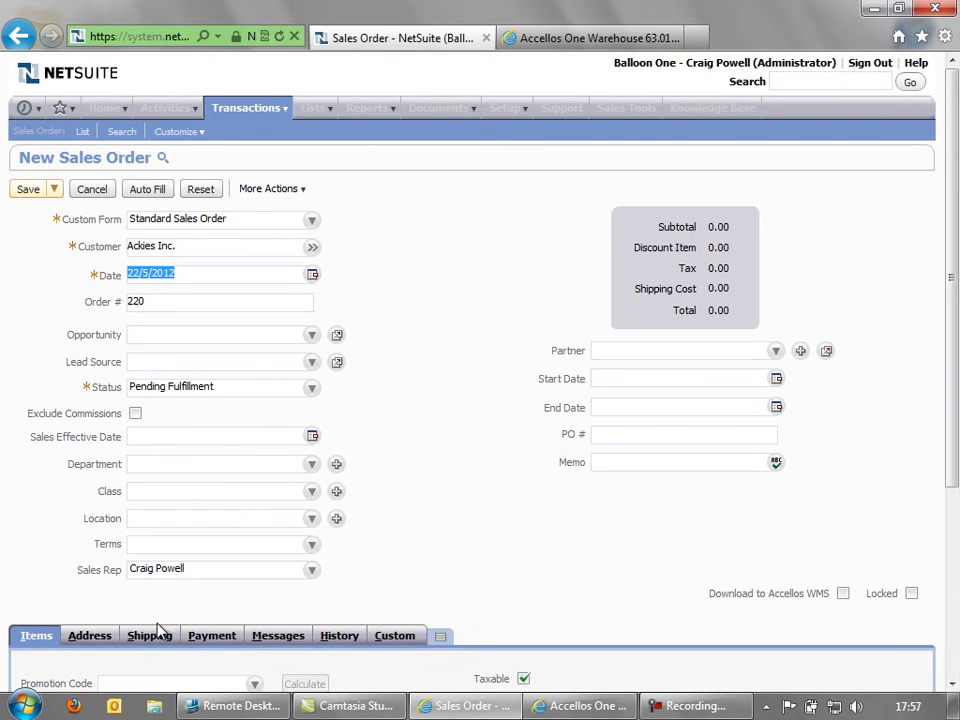
scroll(120, 640, "down", 2)
scroll(85, 643, "down", 2)
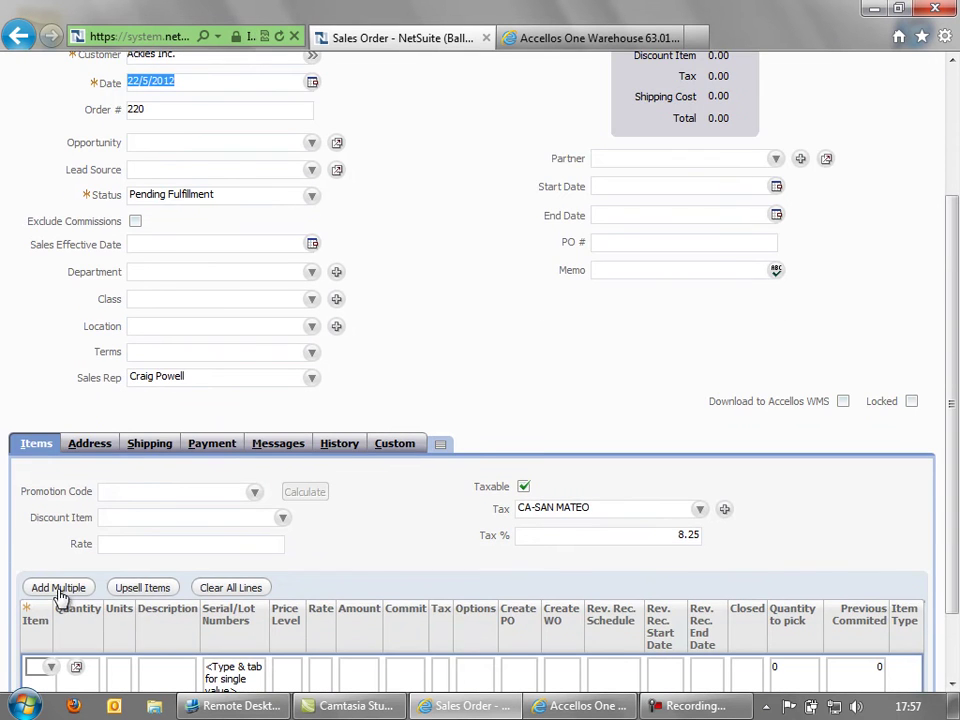
left_click(62, 668)
scroll(65, 620, "down", 2)
Add item BH170089 with quantity 5 as the first order line.
left_click(35, 578)
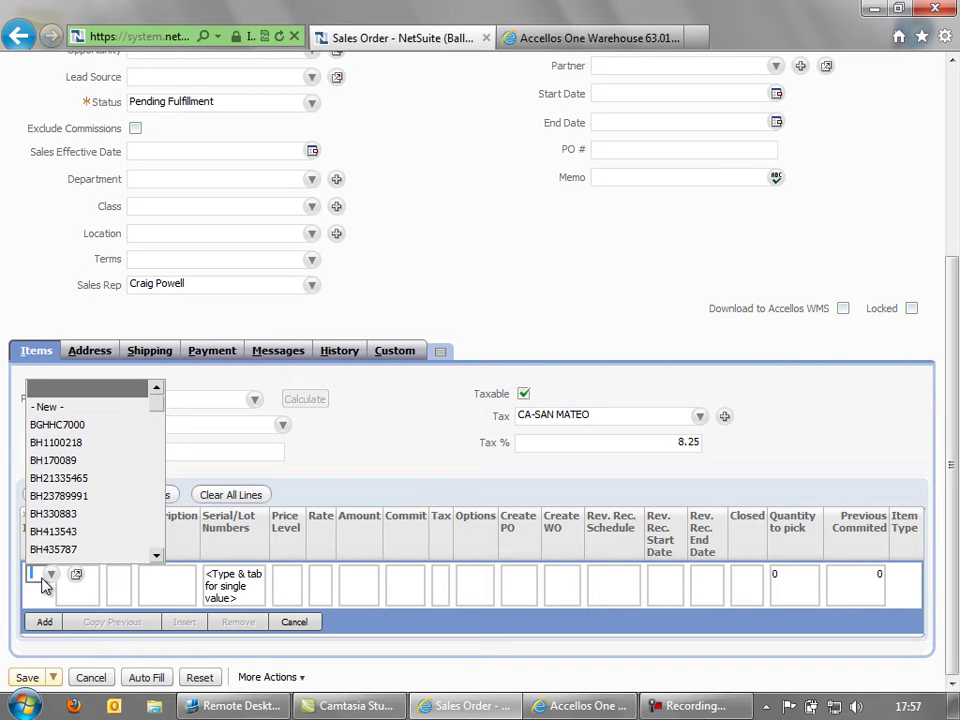
type("BH")
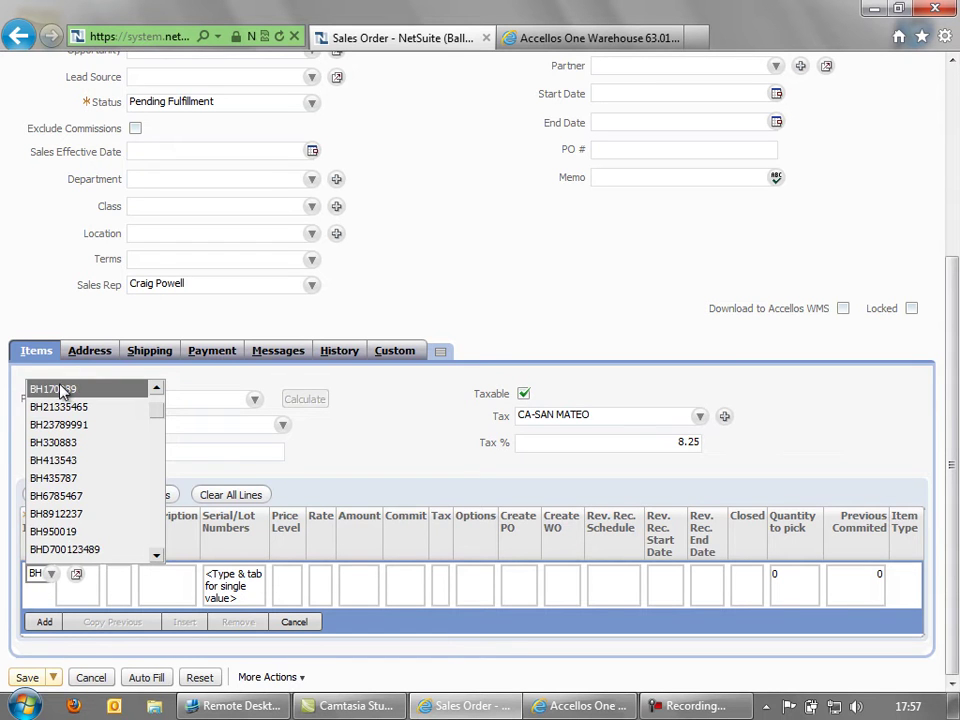
left_click(62, 389)
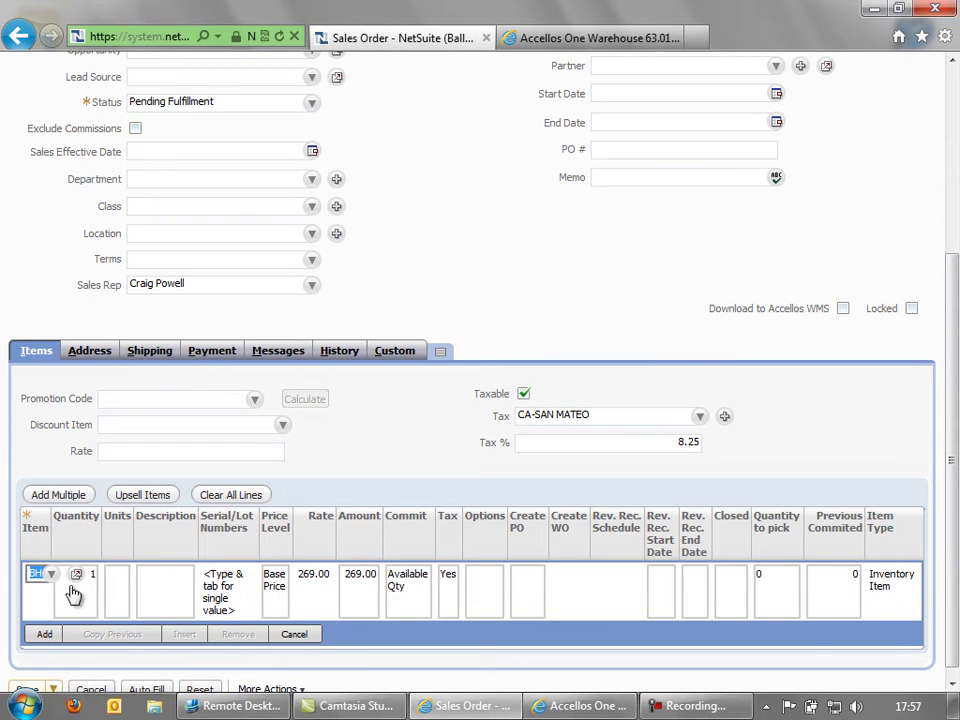
left_click(79, 591)
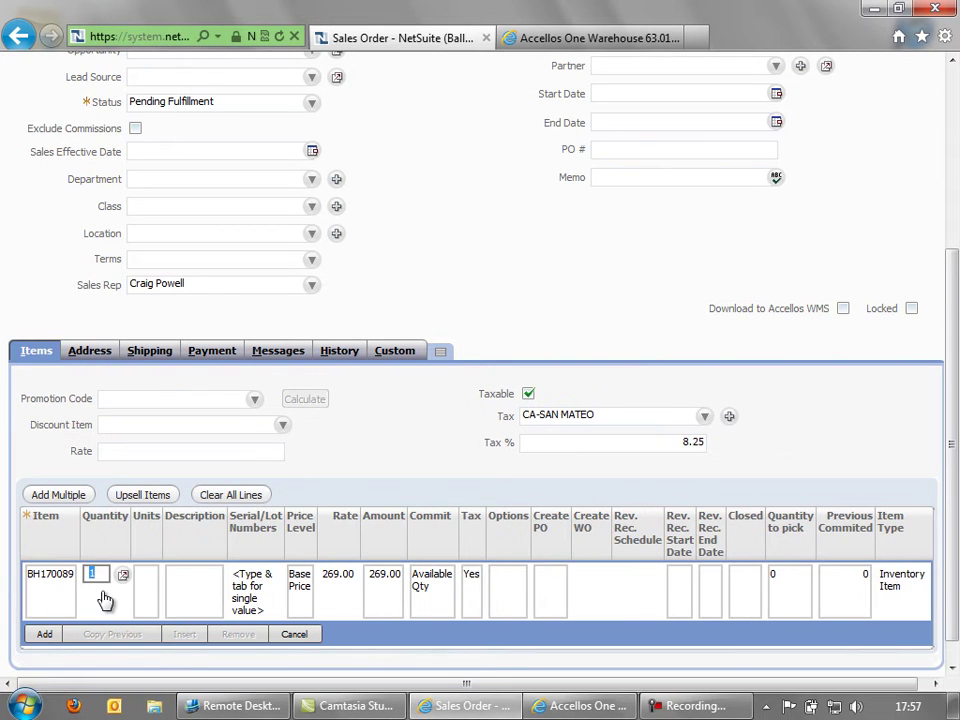
type("5")
key("Tab")
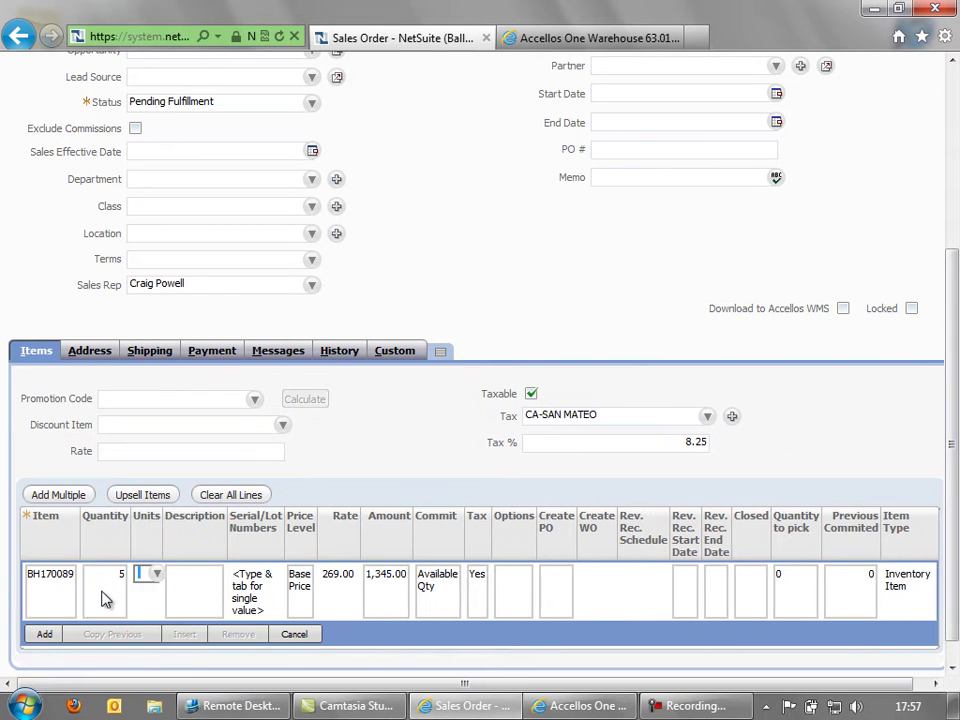
left_click(44, 634)
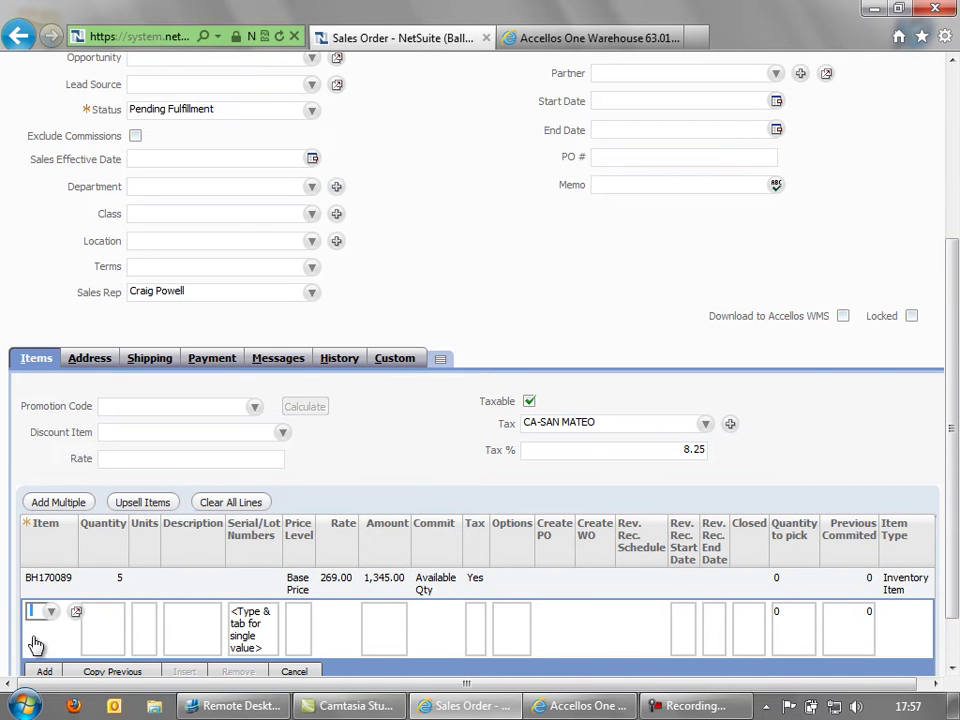
Enter item HP2302132 with quantity 3 on the second line.
left_click(52, 614)
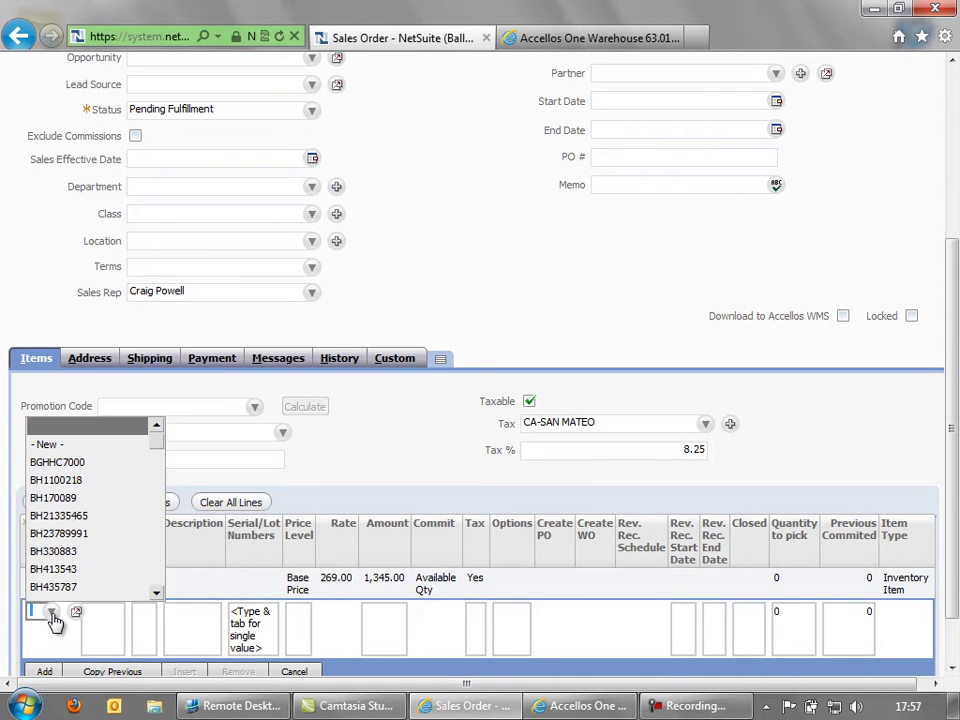
type("HP")
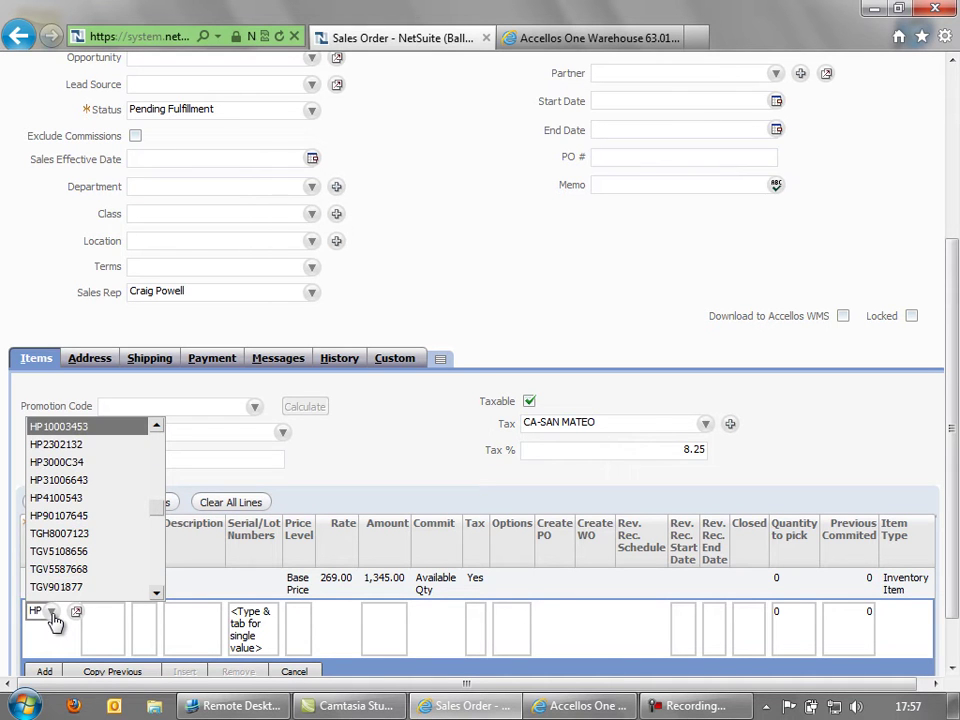
left_click(50, 481)
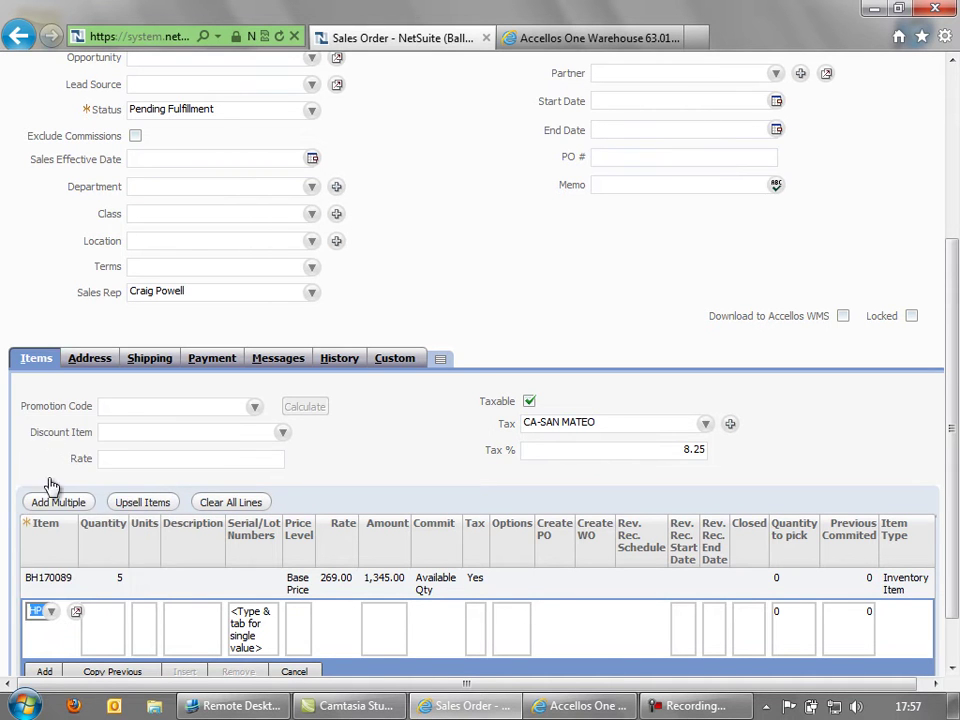
left_click(110, 625)
type("3")
key("Tab")
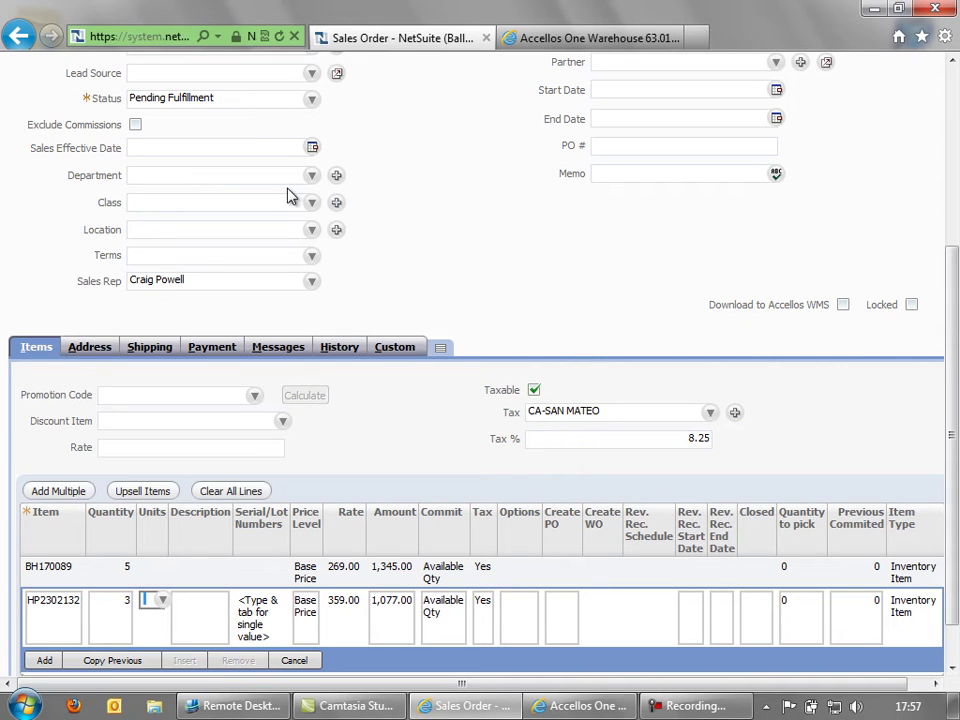
Set location to Main Warehouse : Fulfillment, tick Download to Accellos WMS, and save order 220.
left_click(311, 230)
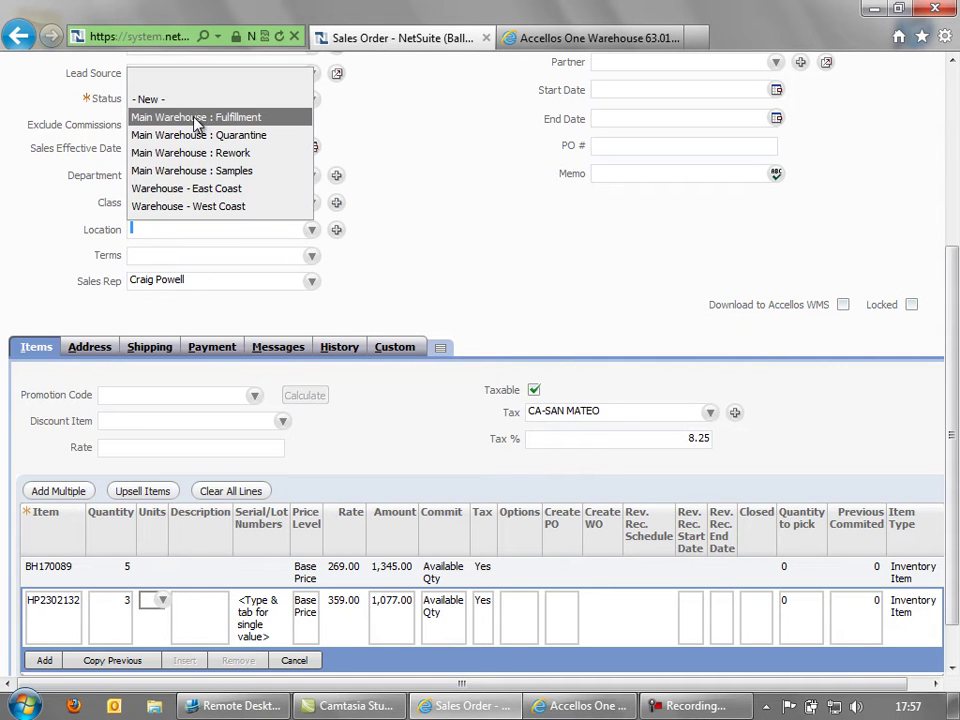
left_click(148, 117)
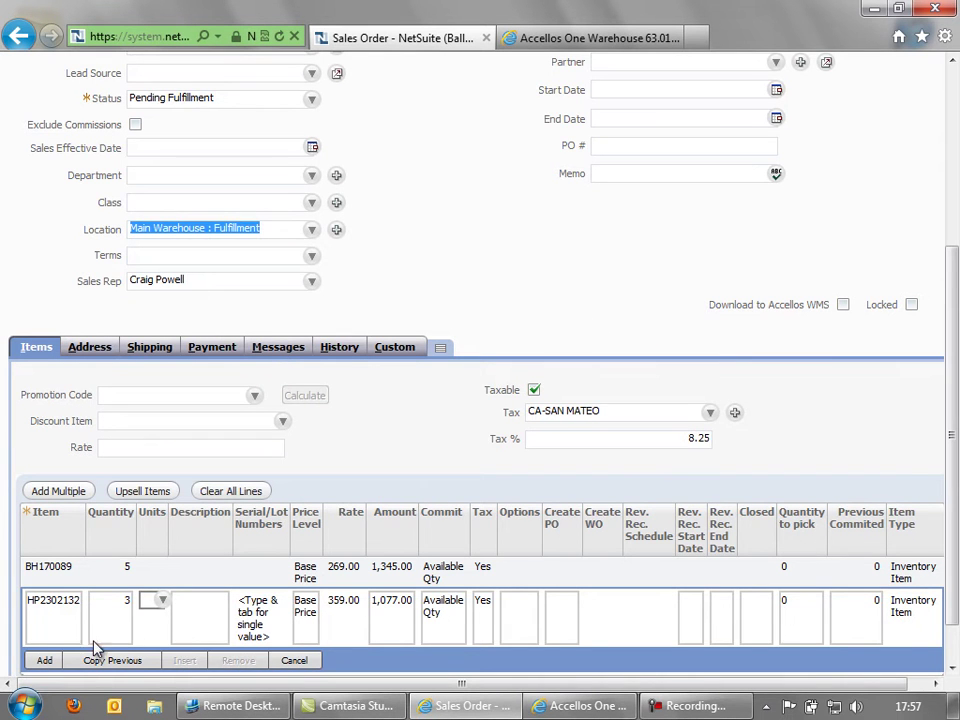
scroll(155, 593, "down", 1)
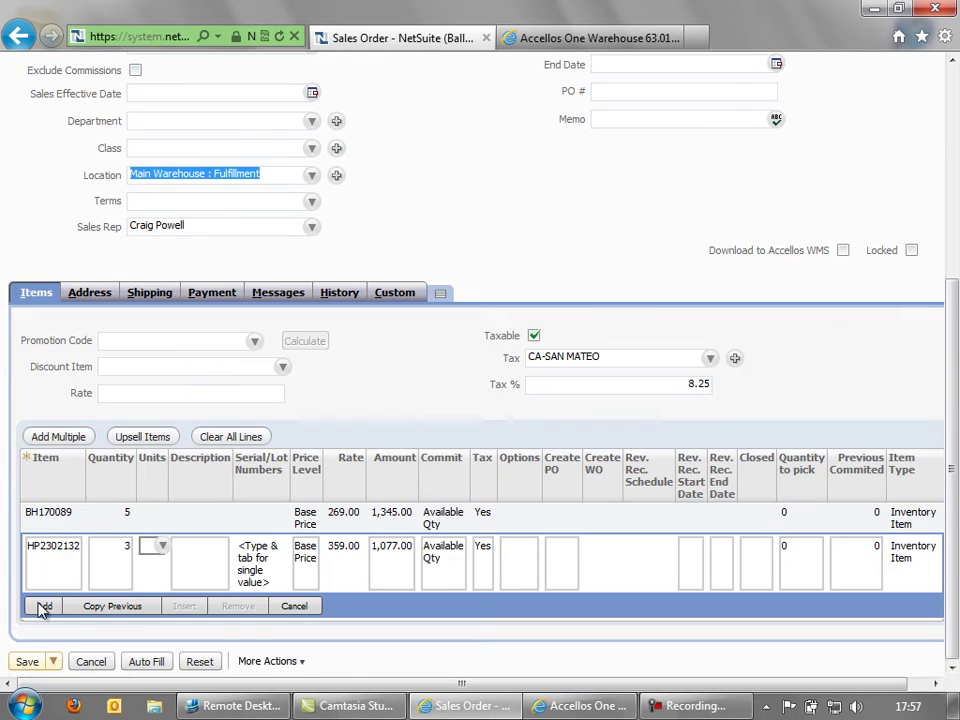
left_click(843, 251)
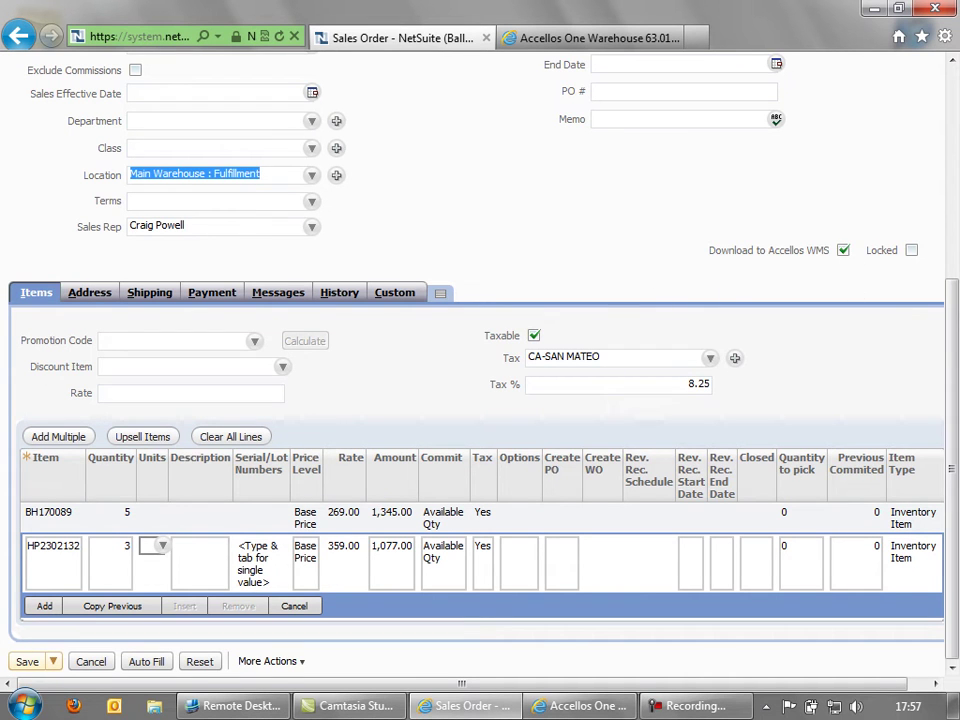
left_click(27, 662)
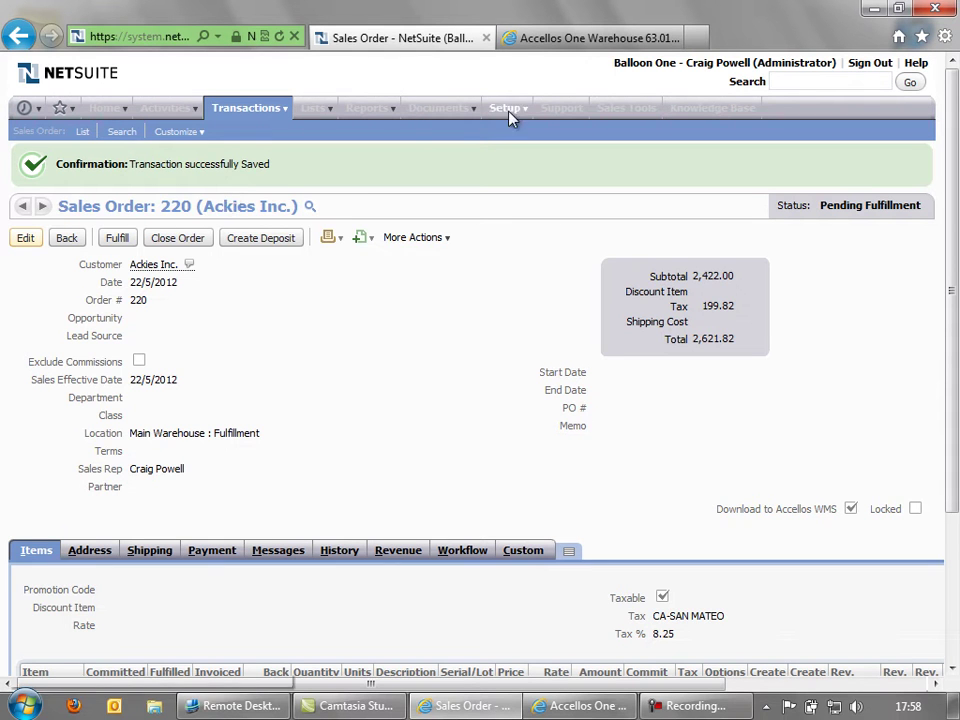
Refresh the Accellos Sales Orders pivot to show the 22/05/2012 order with 2 lines and 8 units.
left_click(560, 40)
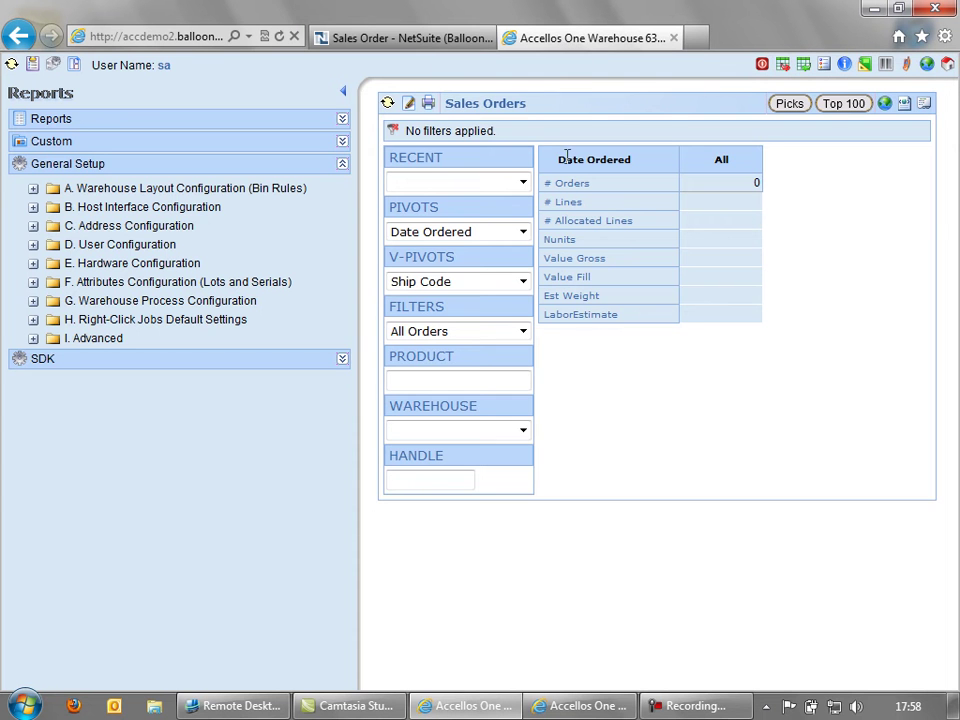
left_click(345, 94)
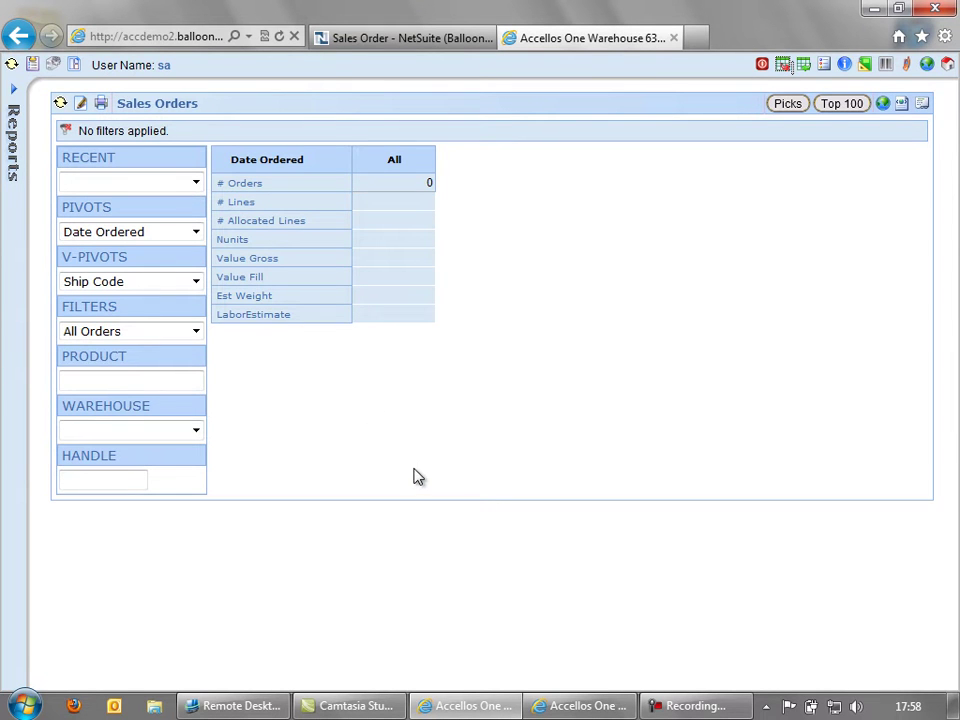
left_click(196, 233)
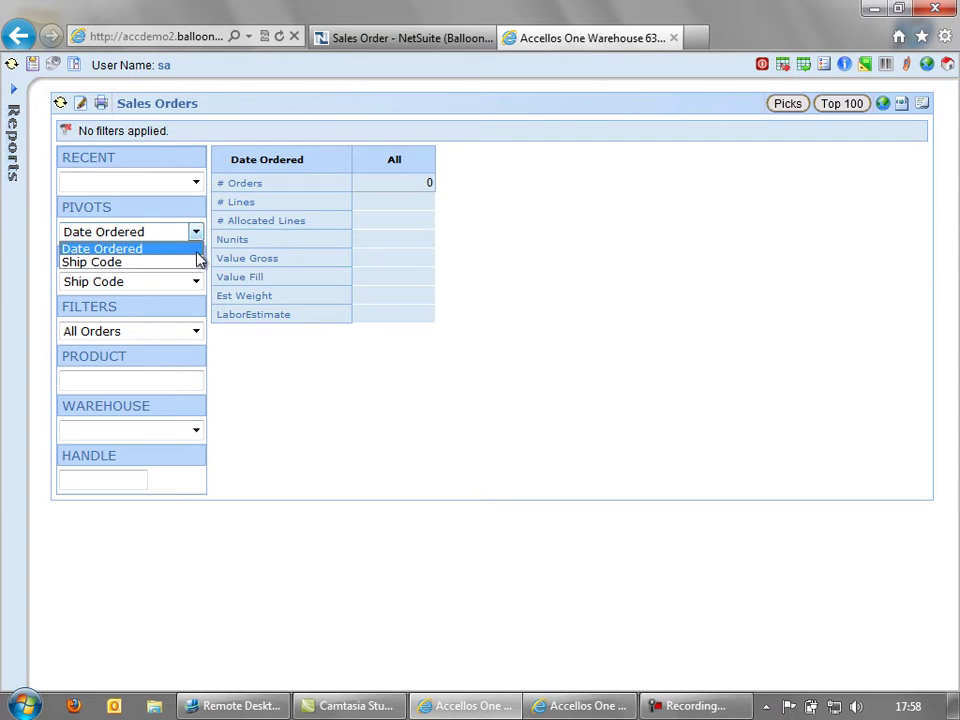
left_click(784, 66)
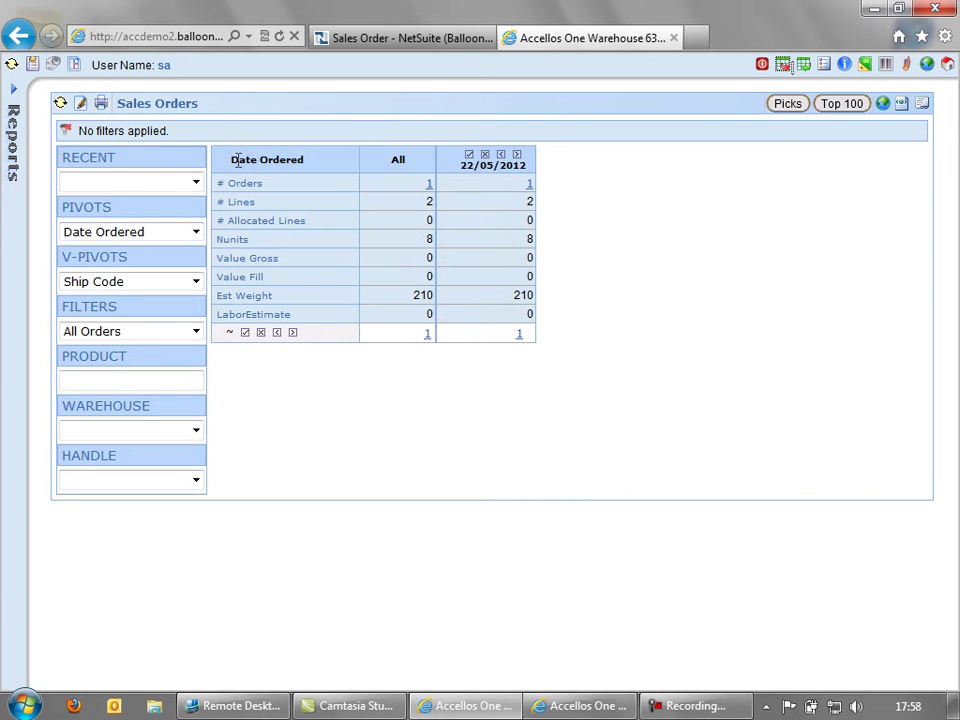
Regroup the Sales Orders summary by Ship Code.
left_click(195, 231)
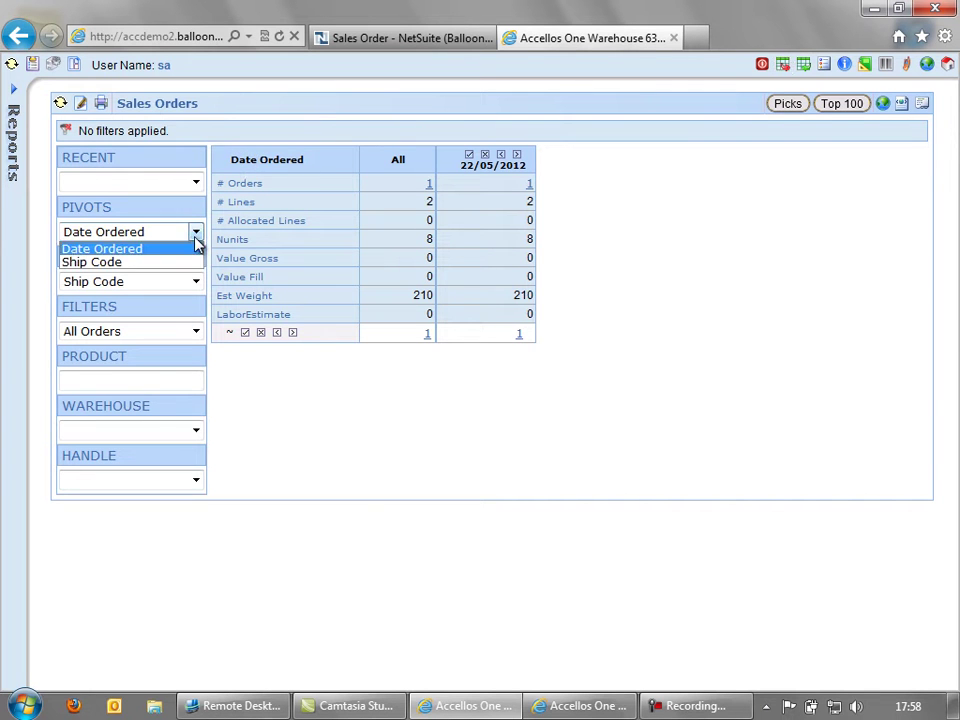
left_click(133, 264)
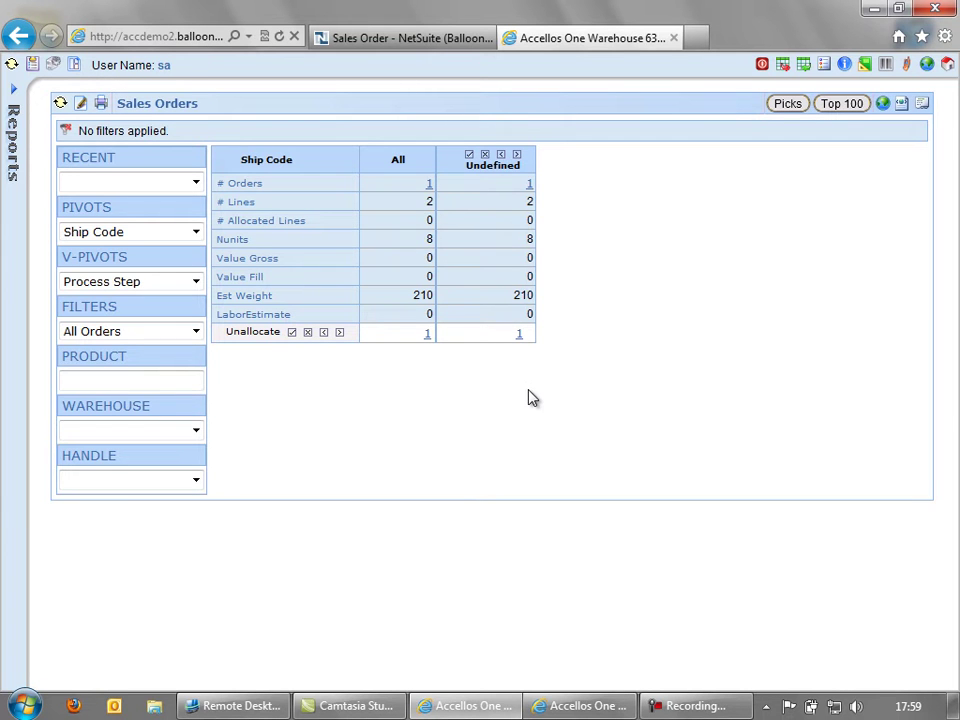
Open unallocated order 220's packslip and submit an Allocate process step for it.
left_click(519, 338)
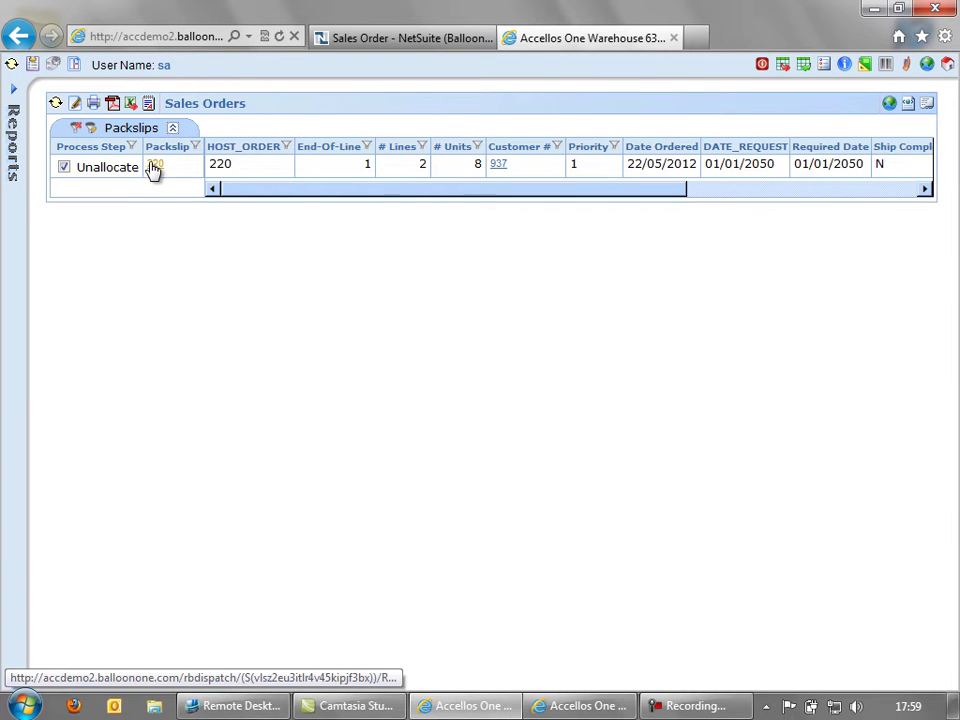
right_click(331, 564)
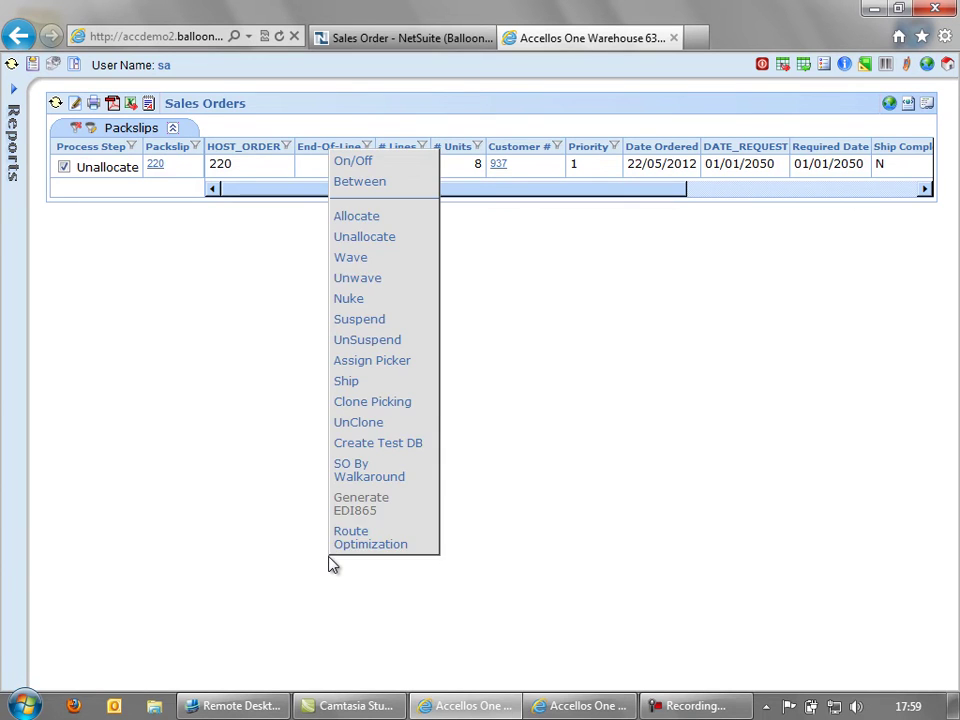
left_click(364, 217)
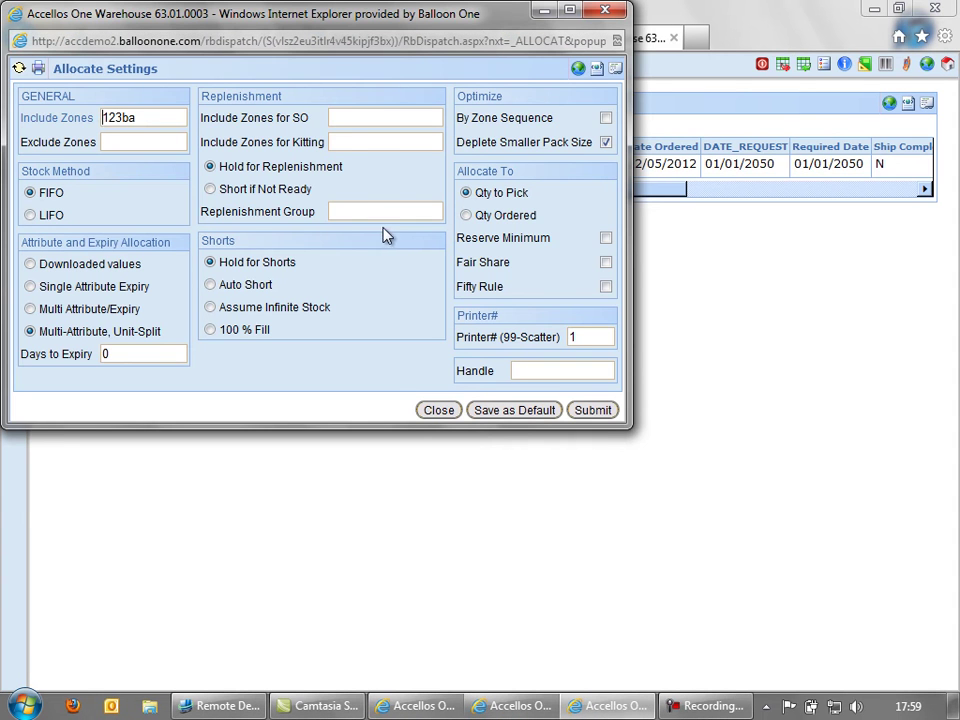
left_click(584, 411)
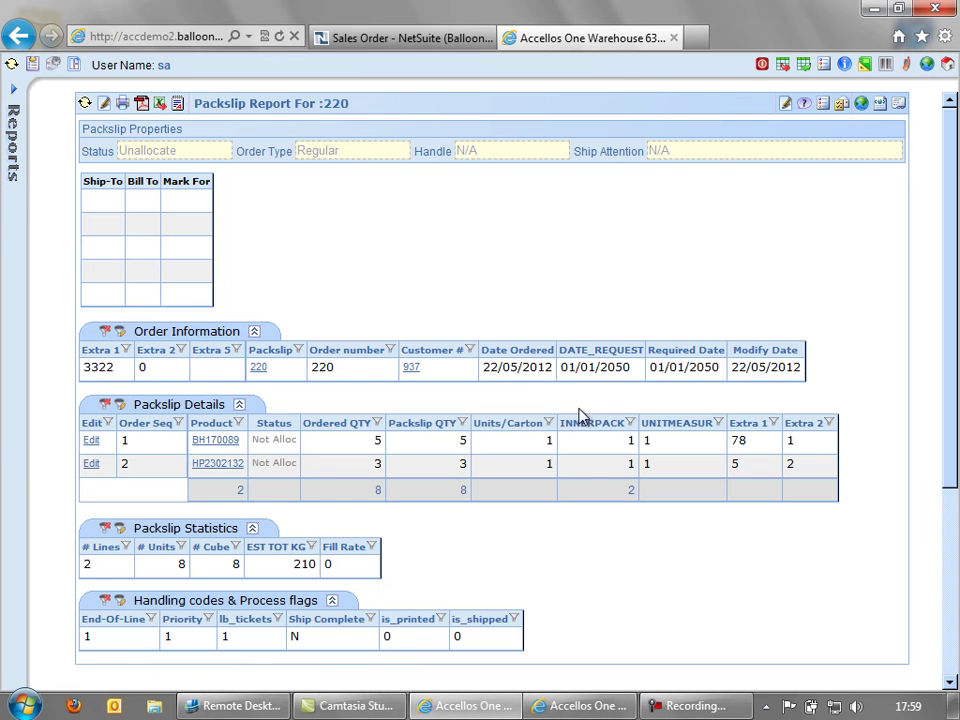
Refresh the packslip report, then wave order 220 with Pick Tickets printing turned off.
left_click(85, 103)
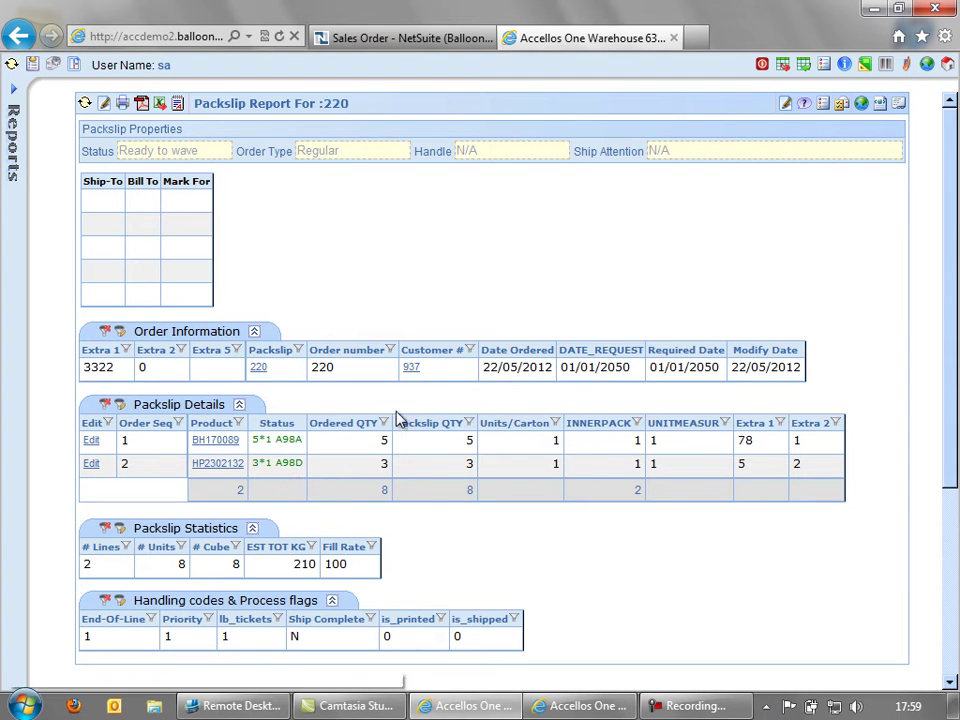
right_click(455, 597)
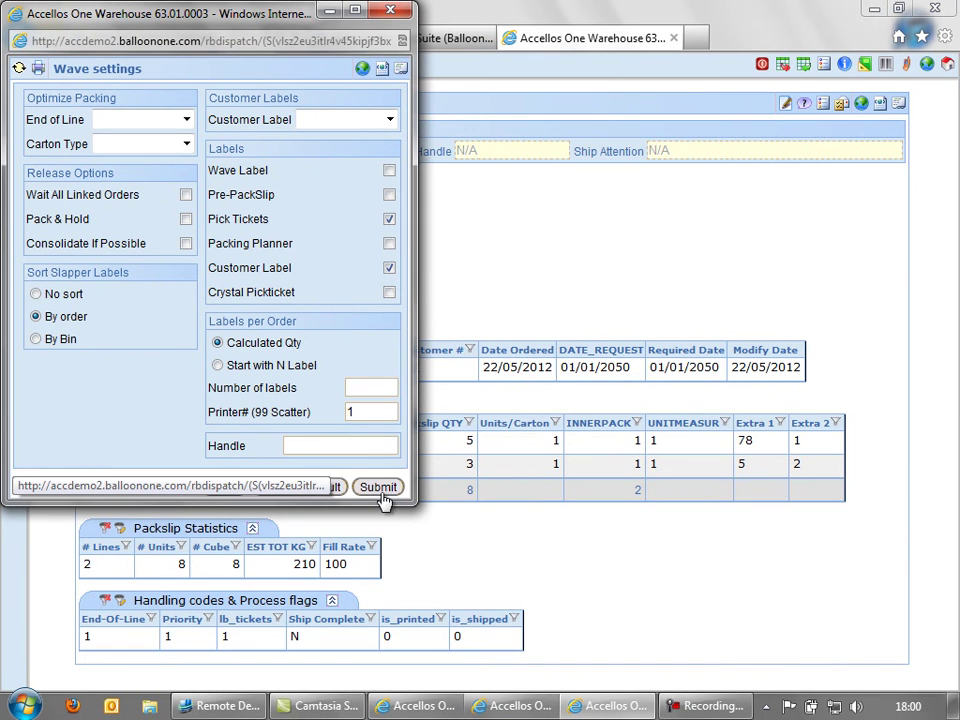
left_click(389, 220)
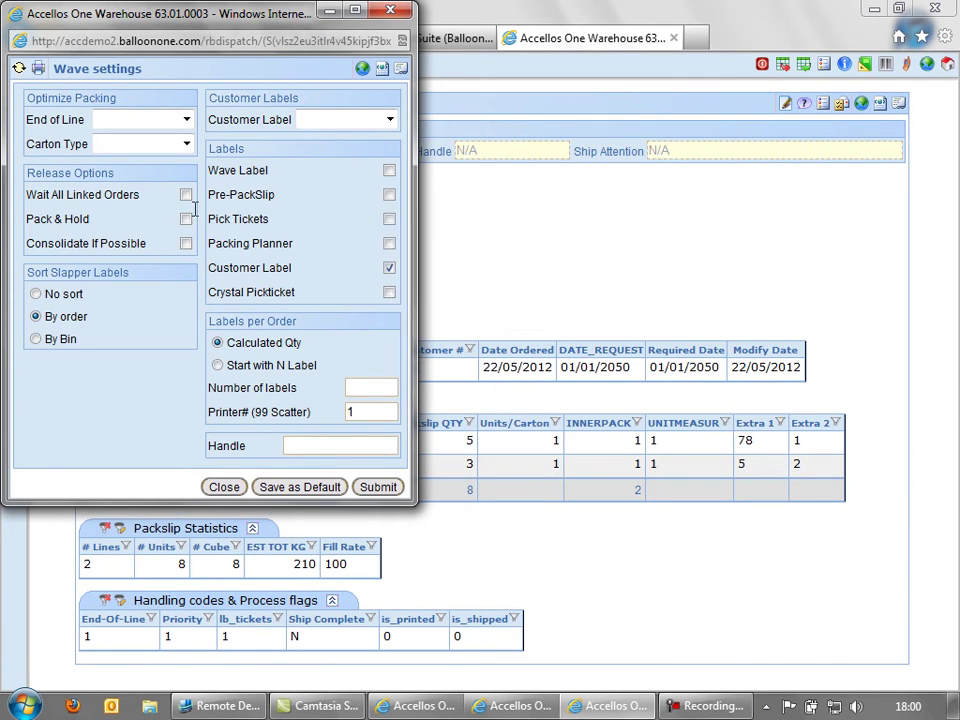
left_click(376, 488)
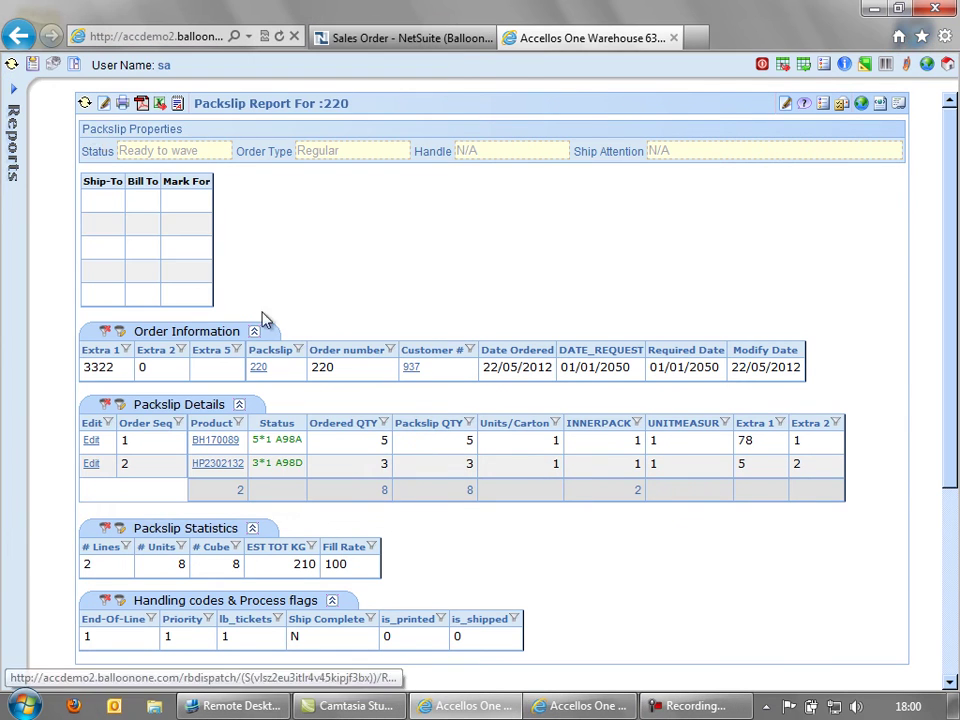
Reload the Packslip Report twice to show 220 Waved with label 100000034 in picking.
left_click(85, 104)
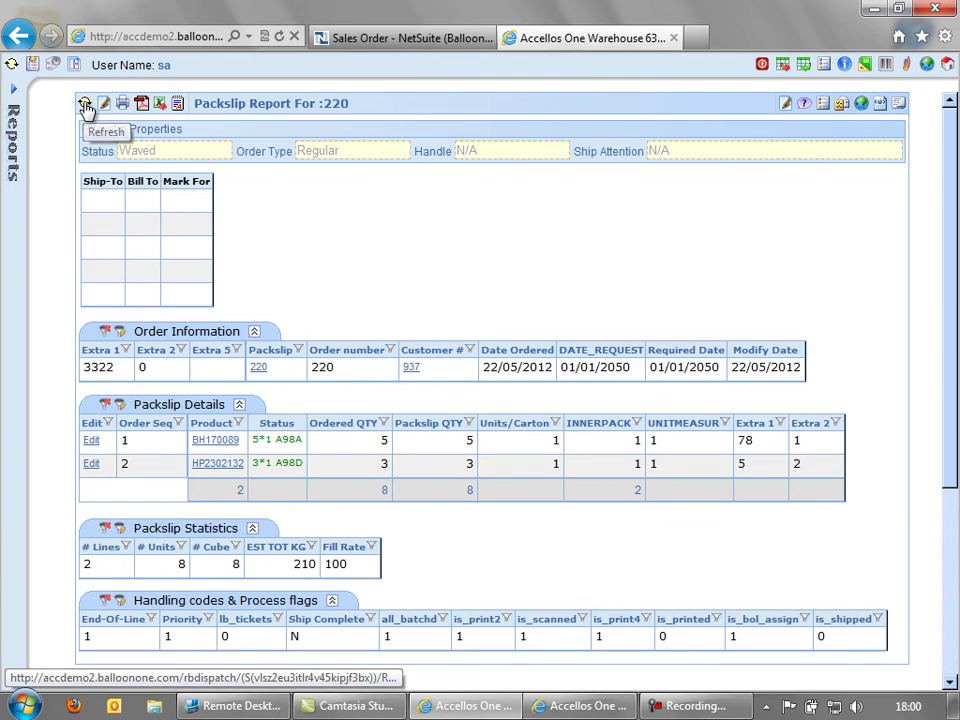
left_click(85, 104)
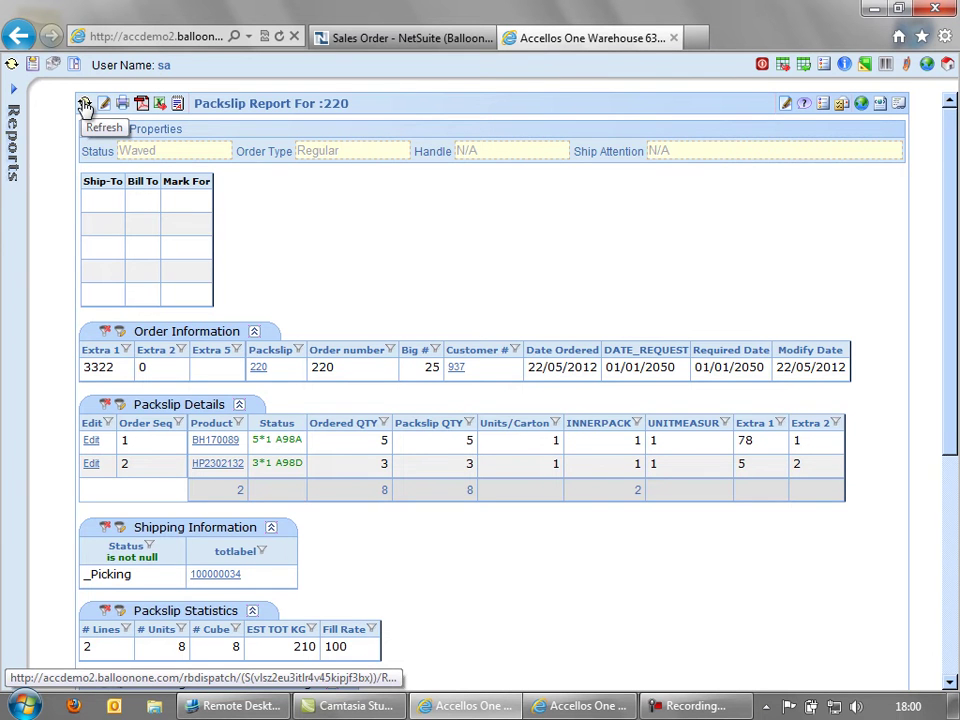
Sign in to the handheld emulator with the user ID and password, then go to Picking.
left_click(570, 712)
left_click(555, 361)
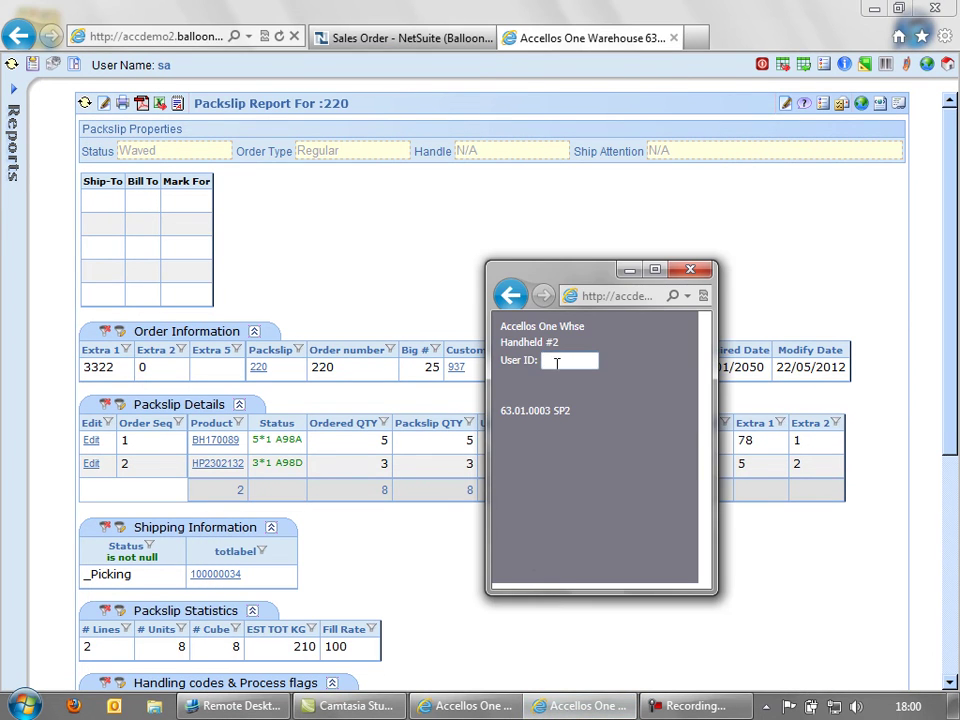
type("hb")
key("Return")
type("hh")
key("Return")
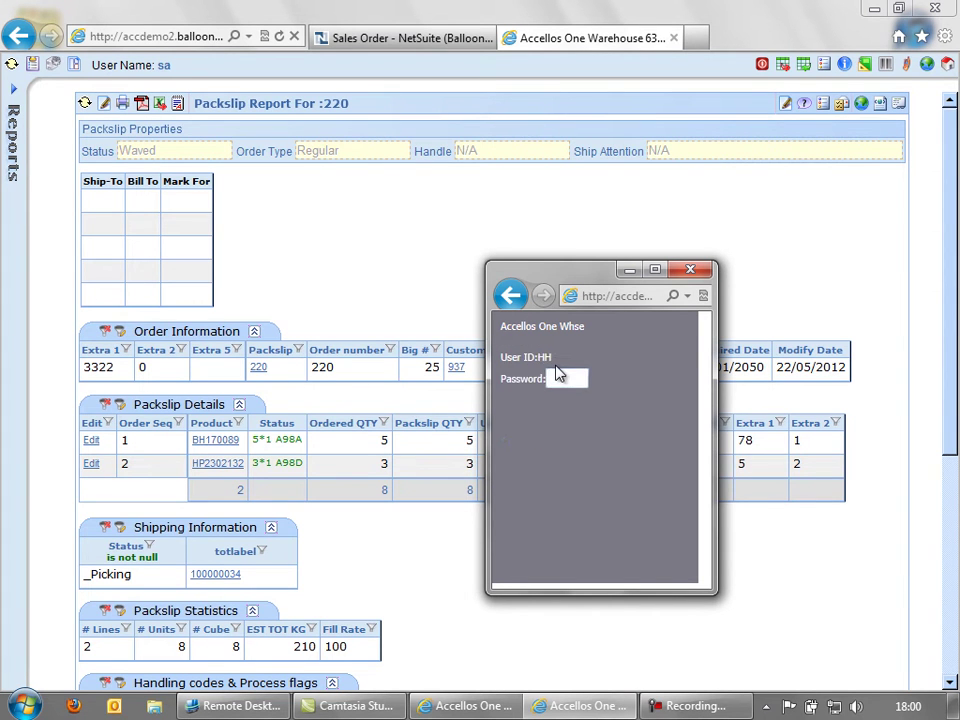
key("Return")
key("Return")
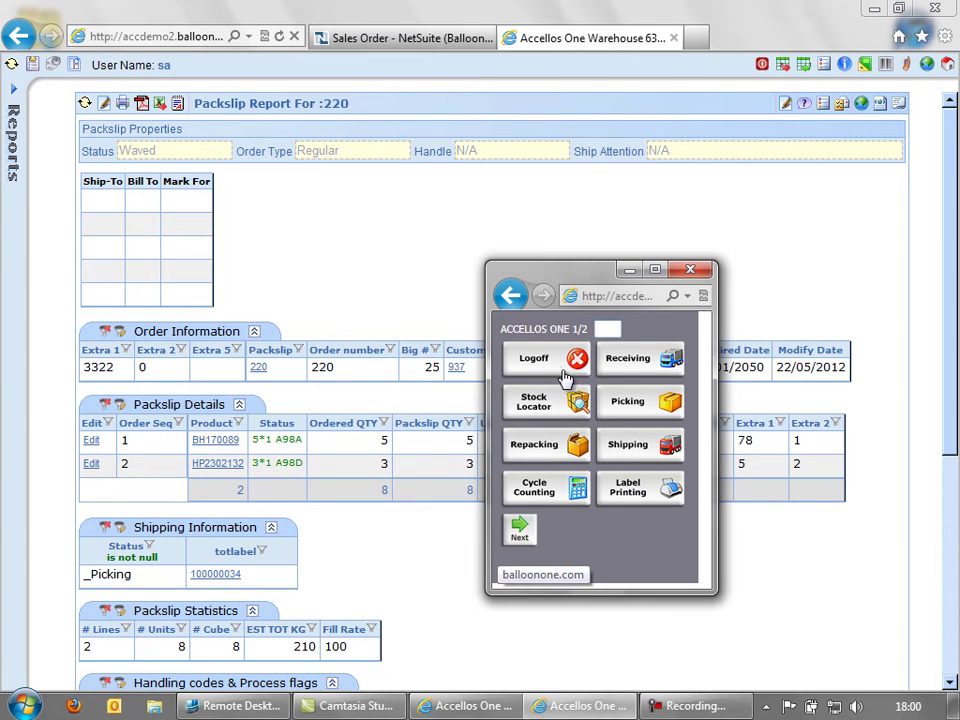
left_click(623, 403)
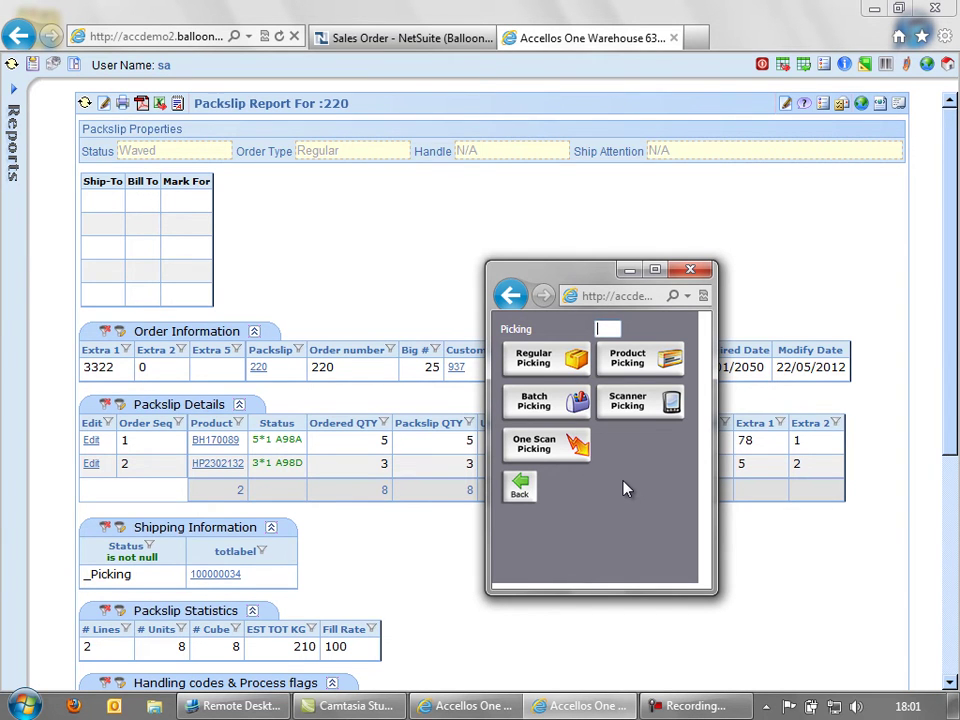
Start regular all-zone picking of wave label 100000034, reaching 5 of BH170089 from A98A.
left_click(533, 360)
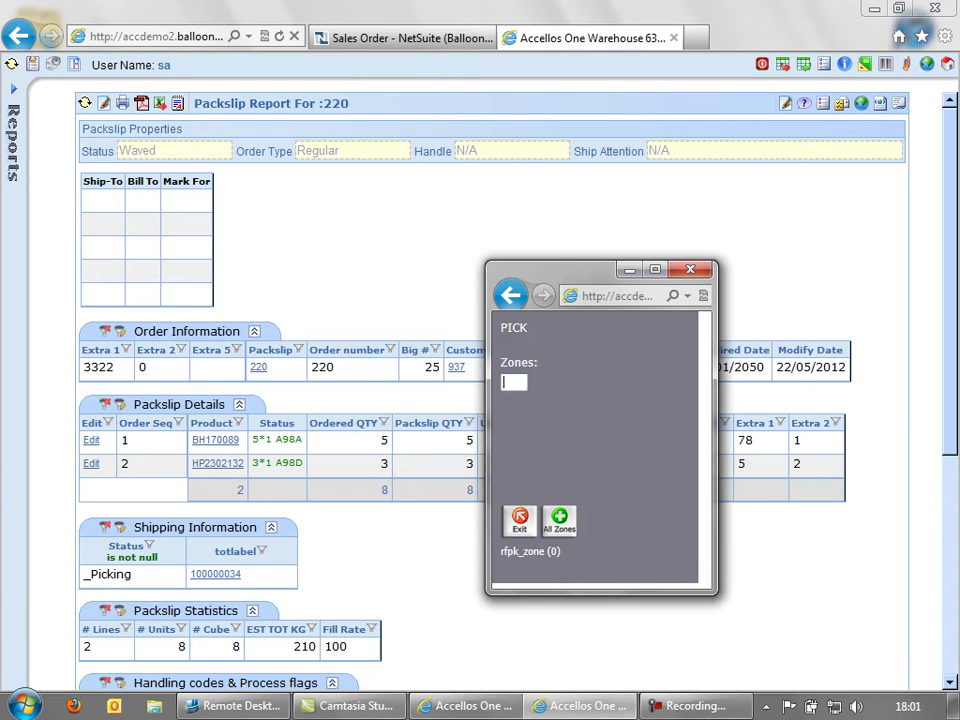
left_click(578, 527)
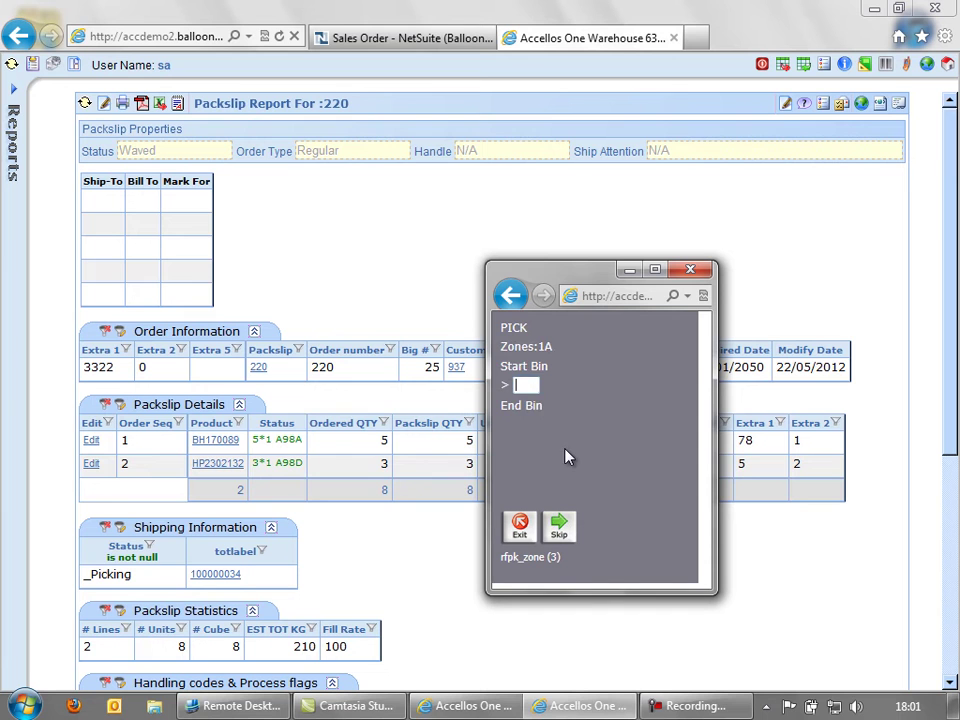
key("Return")
key("Return")
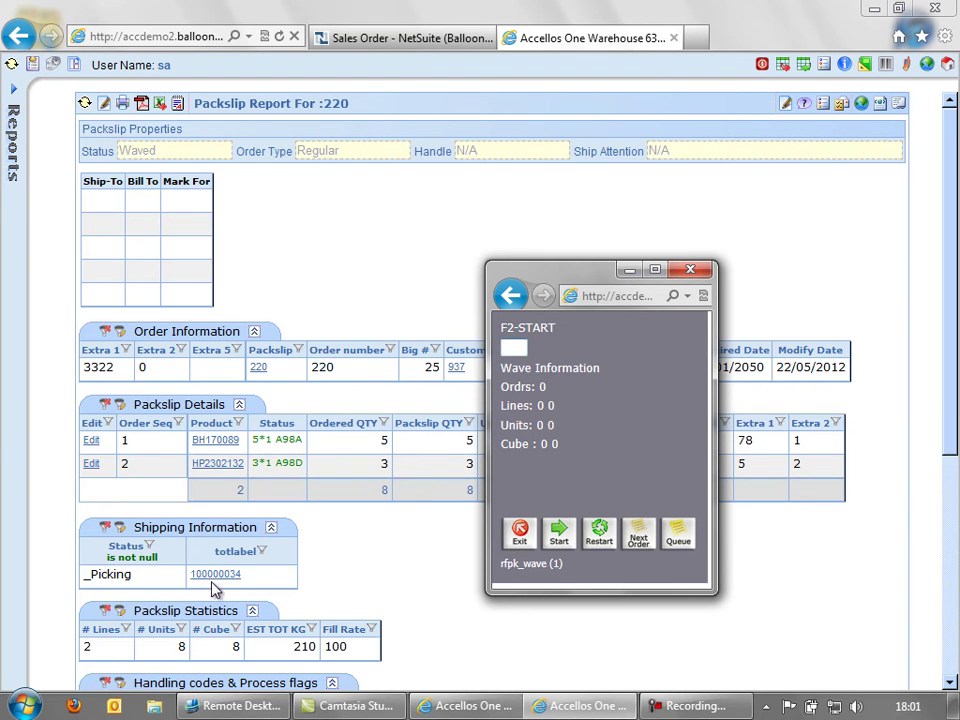
type("1000")
type("00034")
key("Return")
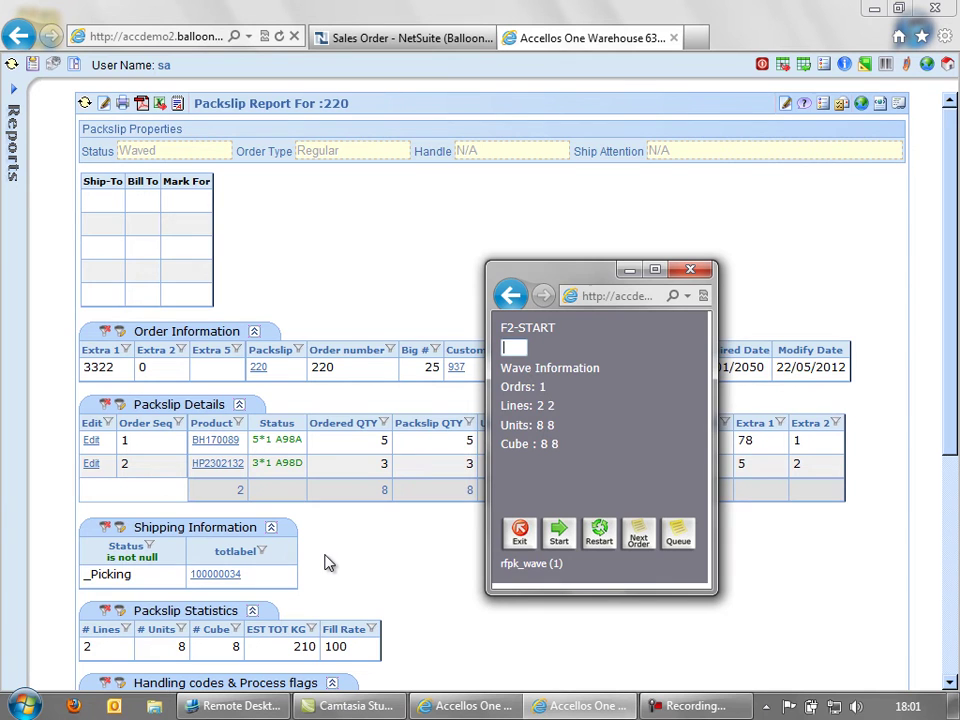
left_click(559, 535)
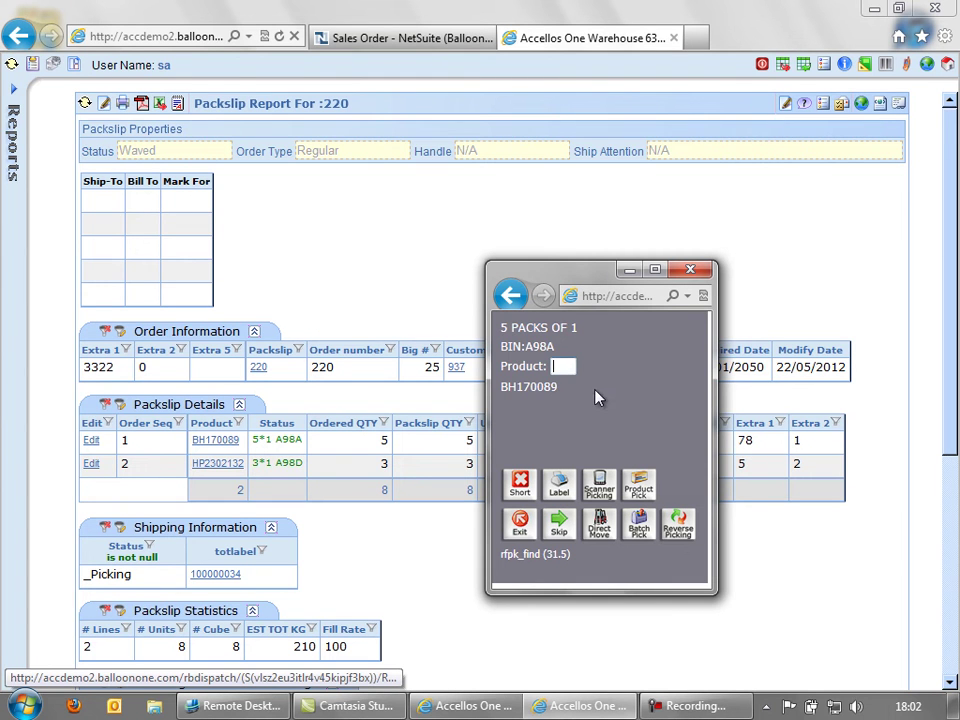
Enter product code BH170089 for the pick from bin A98A.
type("bh")
key("ctrl+a")
type("7000")
key("Return")
type("bh17")
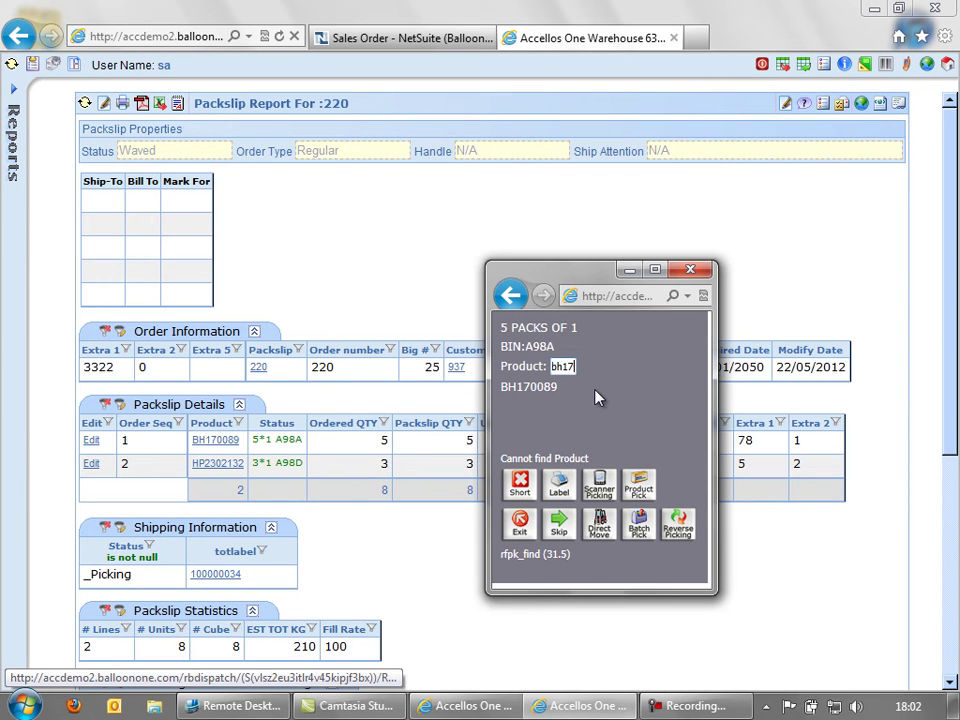
type("0089")
key("Return")
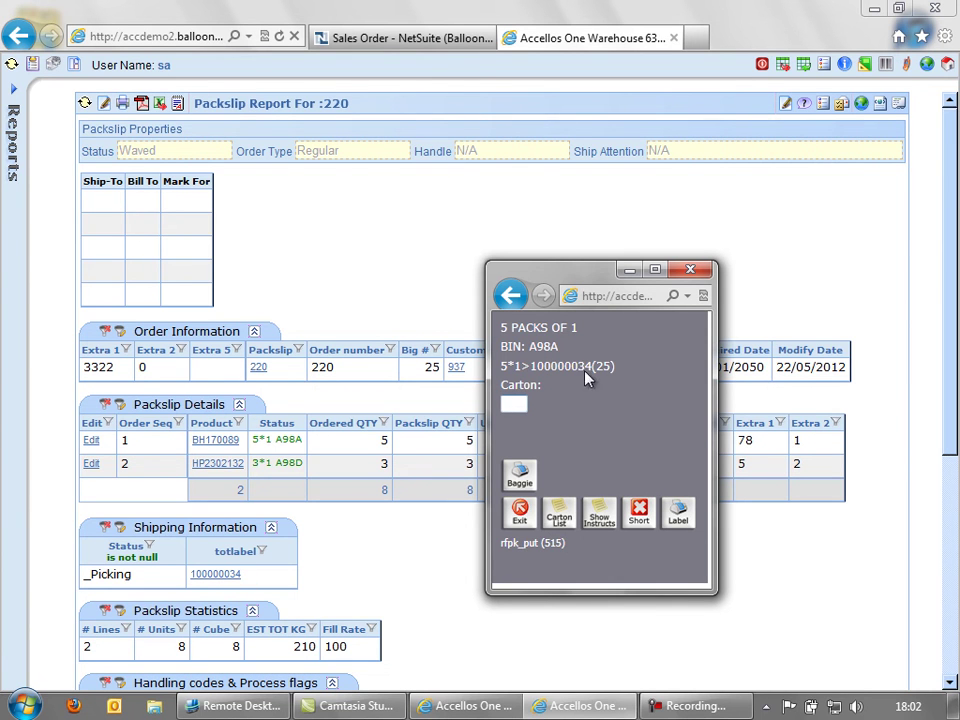
Pack the 5 units into carton 100000034, correcting the first mistyped carton number.
type("0000")
type("32")
key("Return")
type("1")
type("0000")
type("0034")
key("Return")
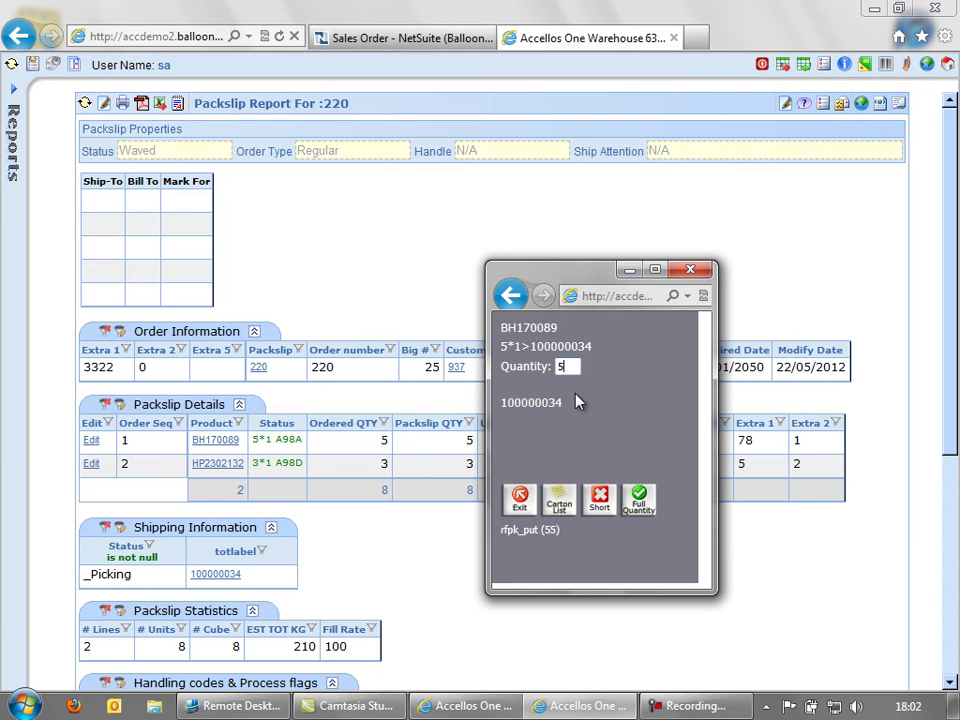
key("Return")
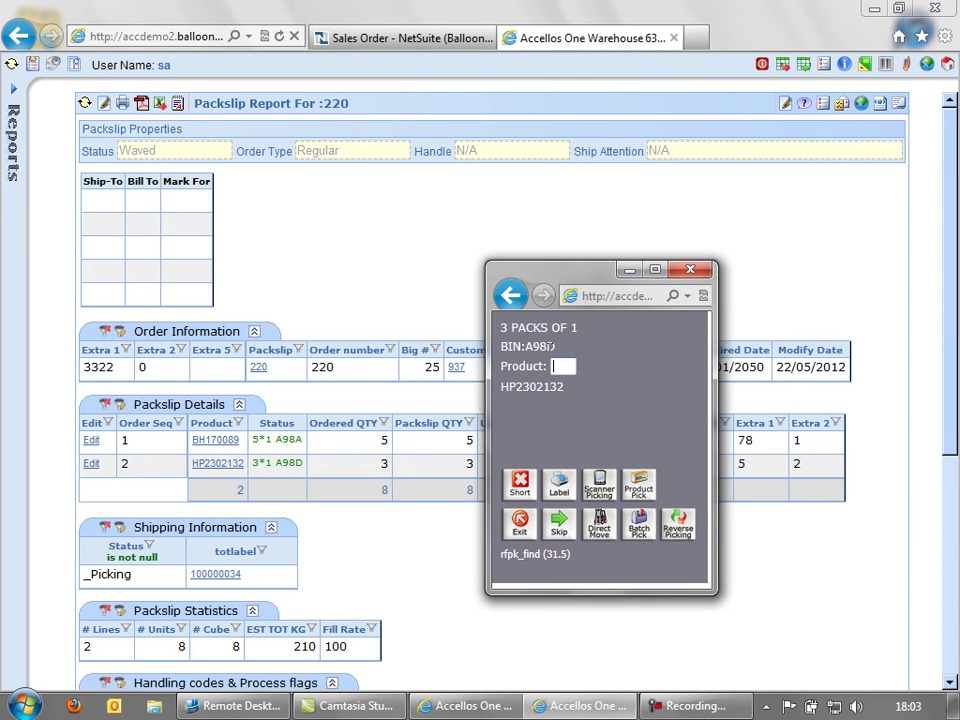
Scan product hp23 and pack quantity 3 into carton 100000034.
type("hp23")
key("Return")
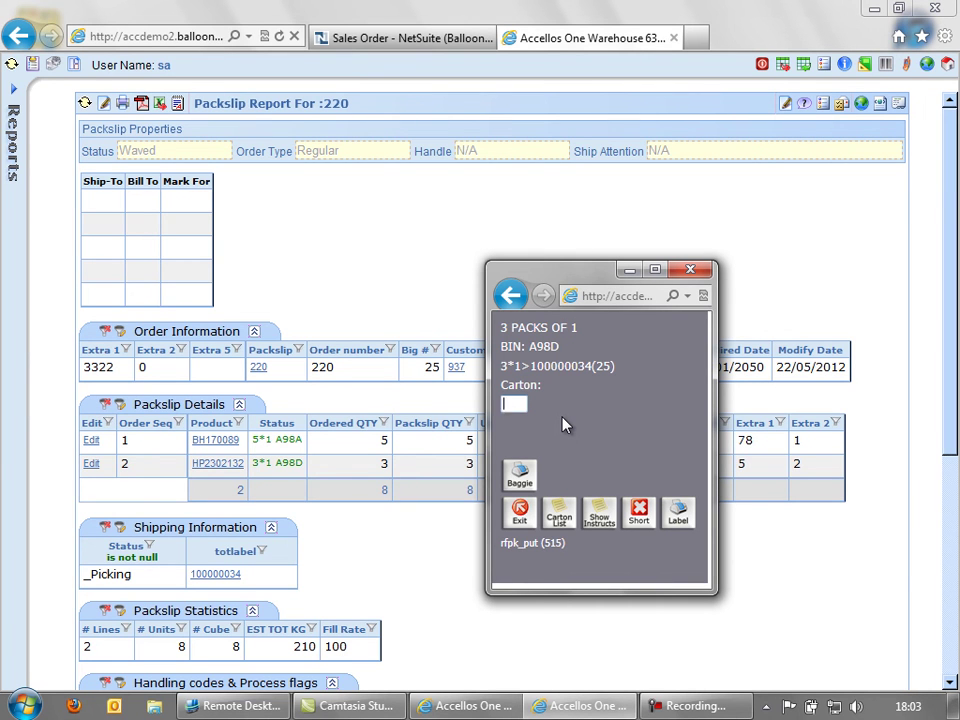
type("1000")
type("00034")
key("Return")
type("3")
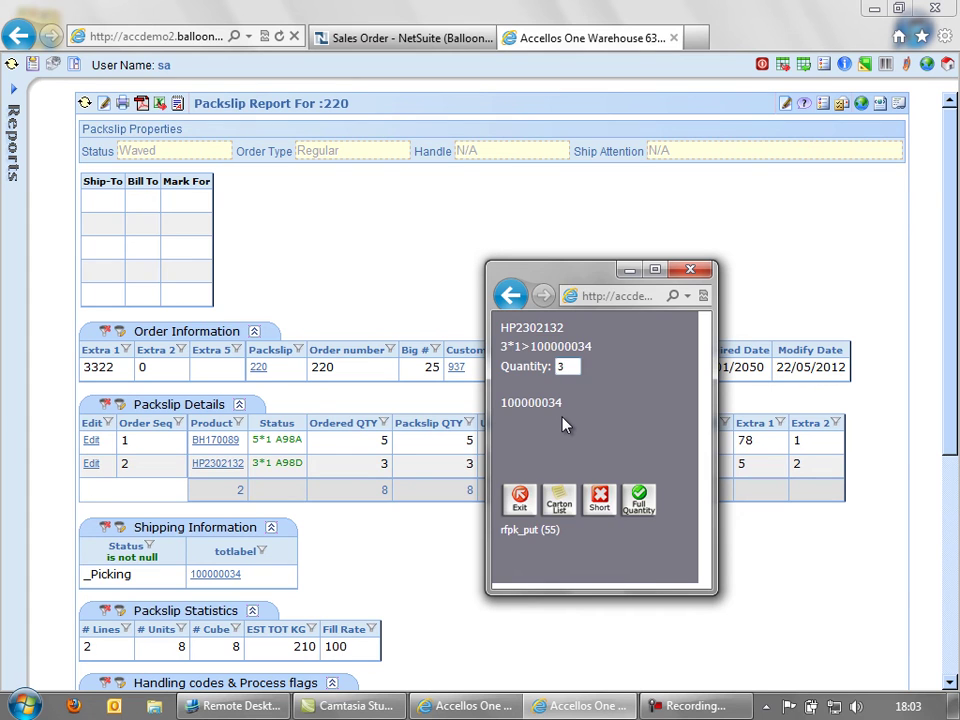
key("Return")
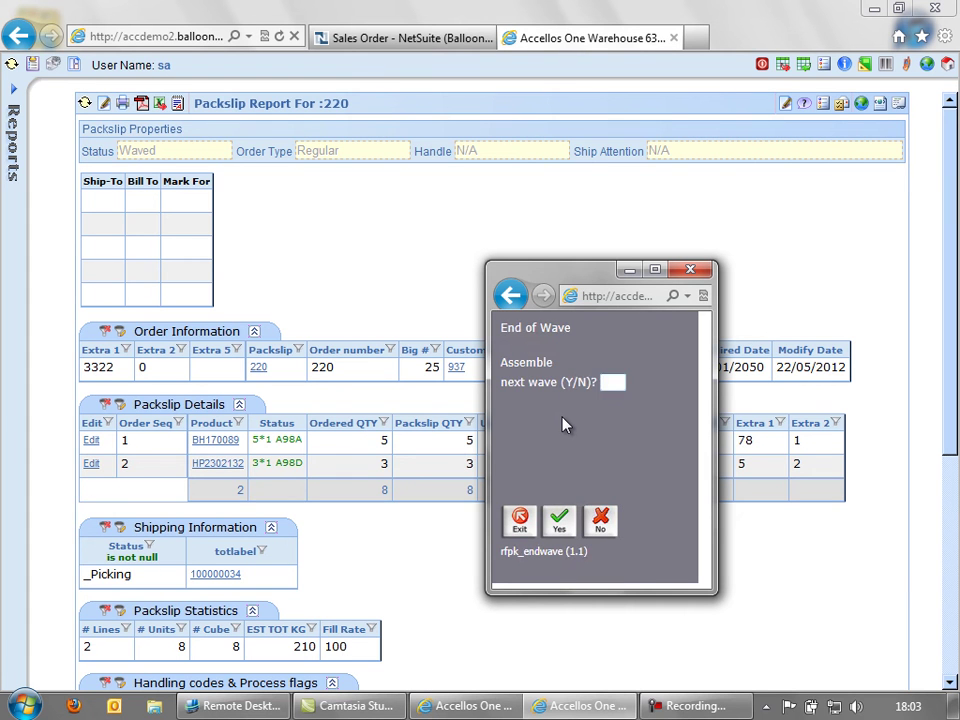
Refresh packslip 220 and inspect carton 100000034's contents before returning to the report.
left_click(84, 104)
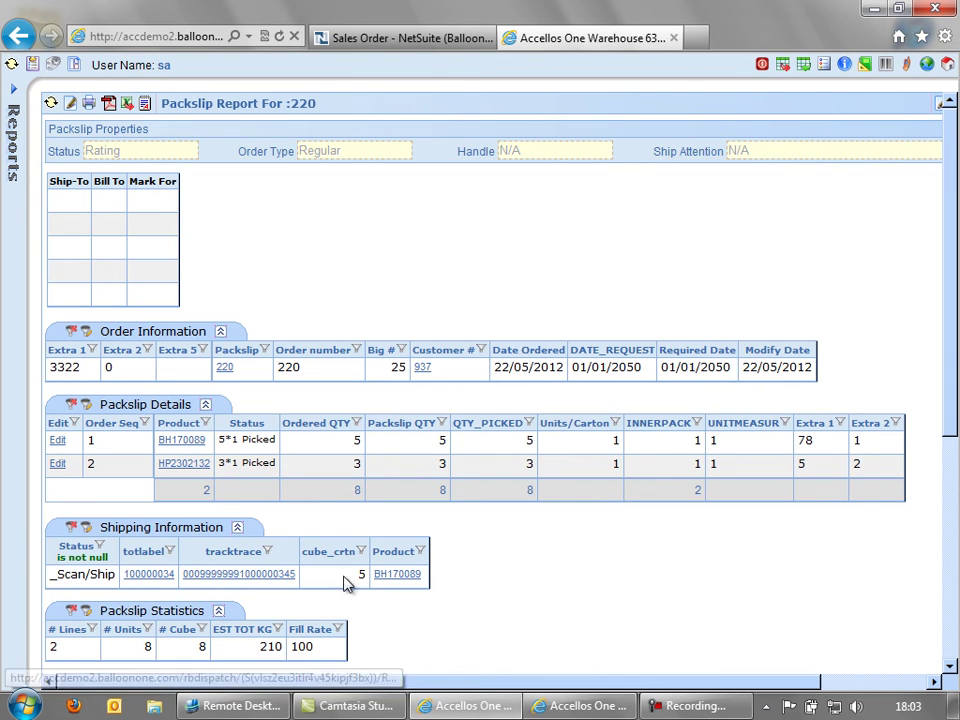
left_click(142, 578)
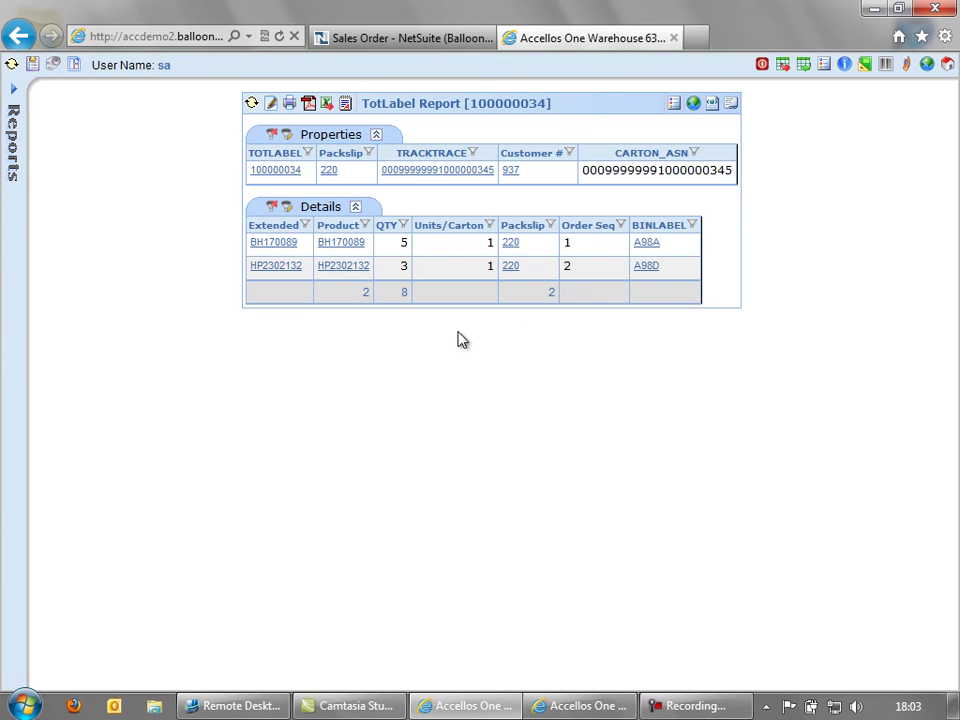
left_click(17, 38)
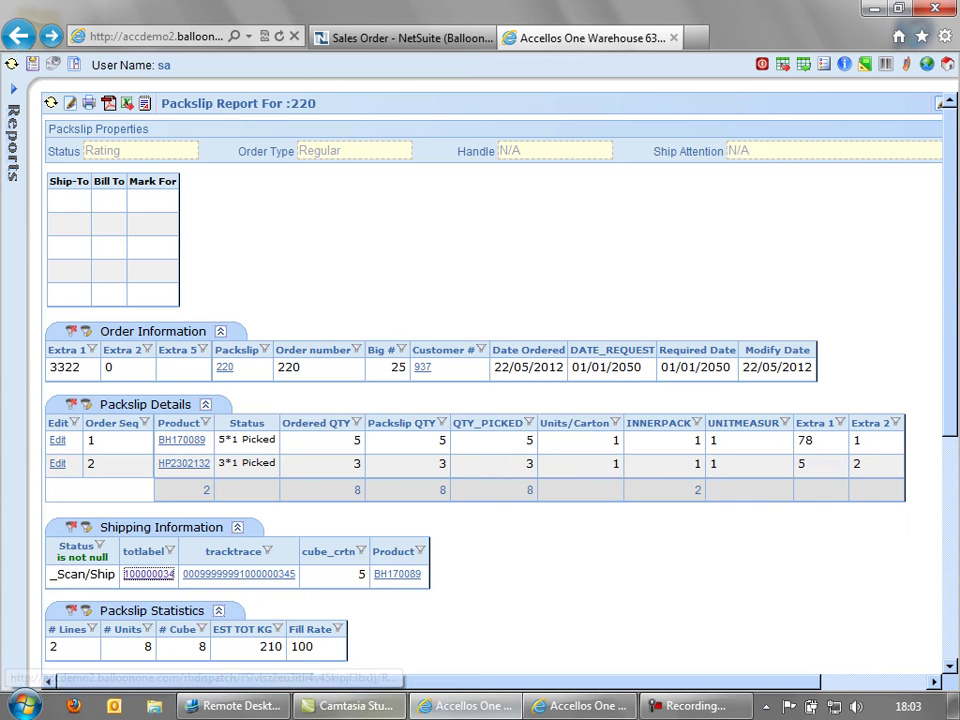
On the handheld, answer n to end the wave without assembling another.
left_click(580, 706)
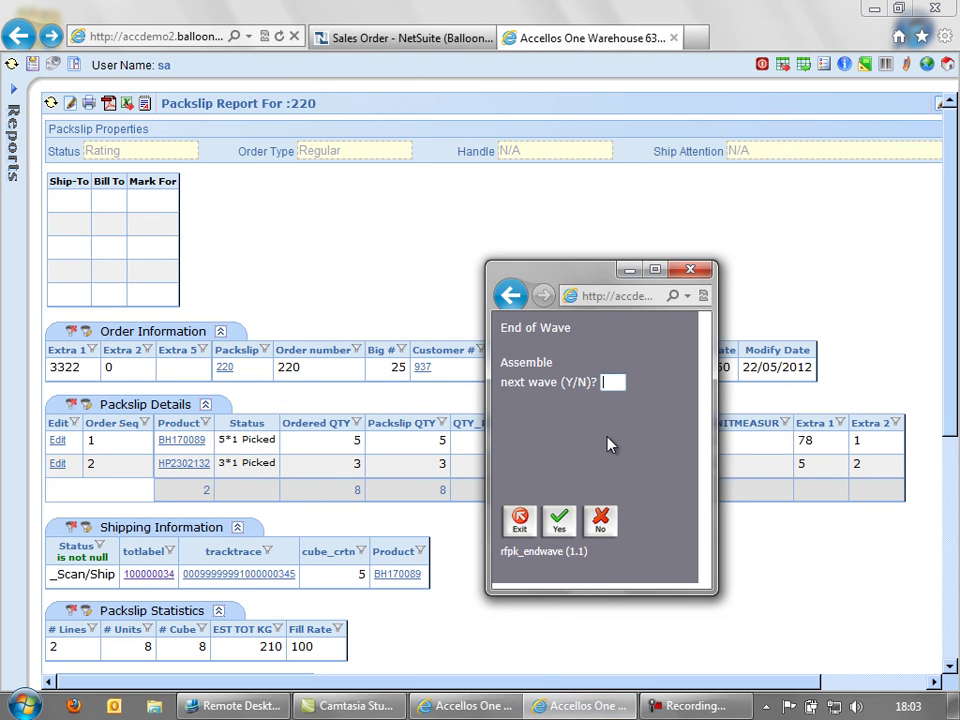
type("n")
key("Return")
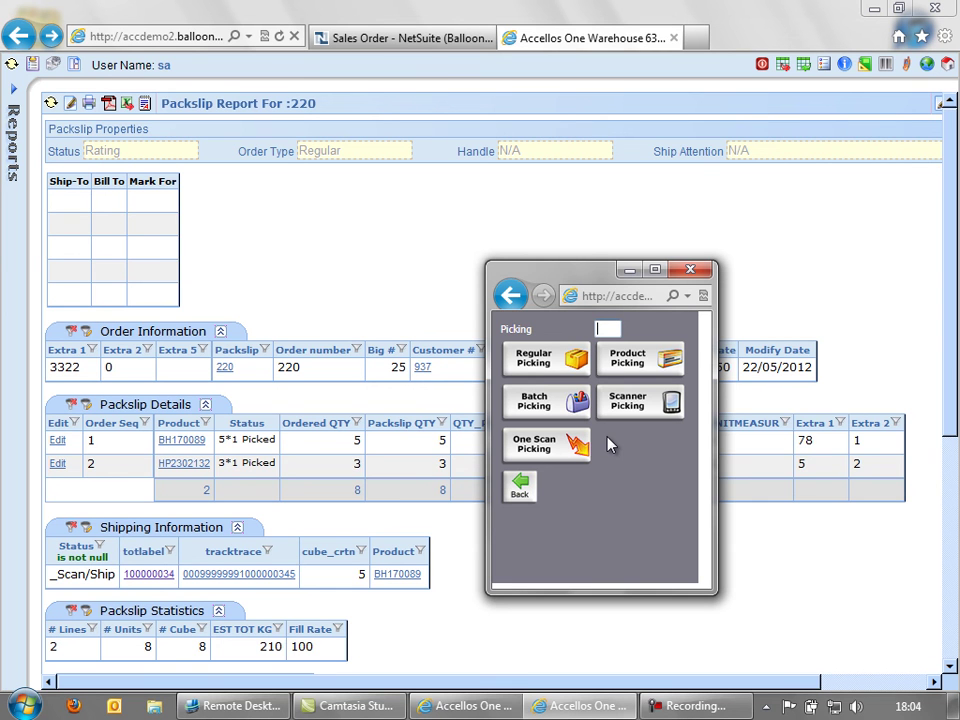
Bring the packslip report forward and highlight its Rating status value.
left_click(366, 279)
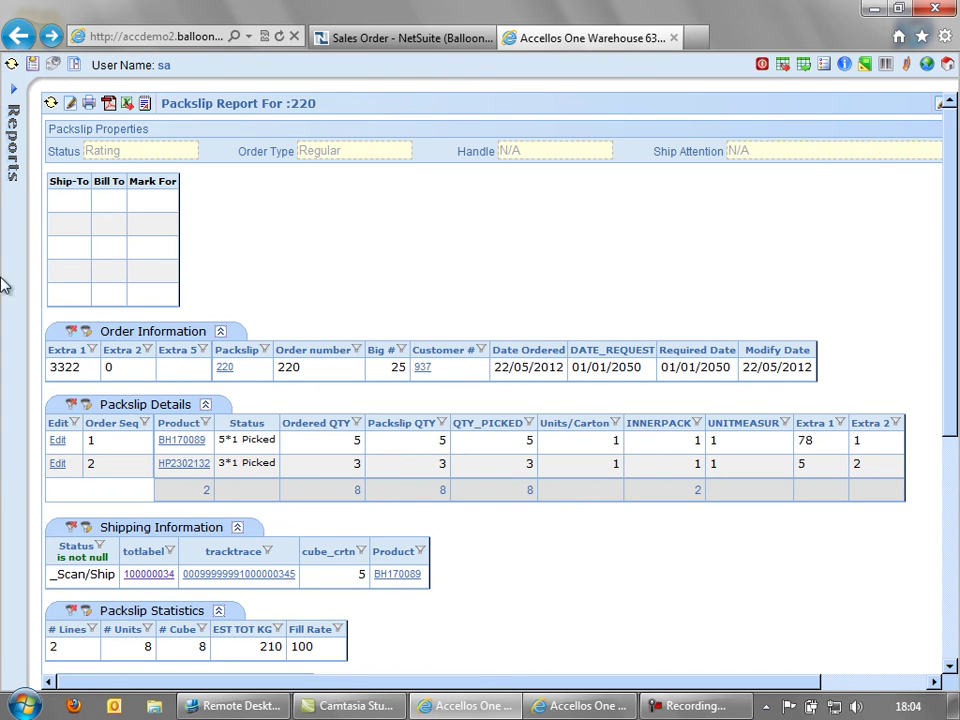
left_click_drag(86, 150, 116, 150)
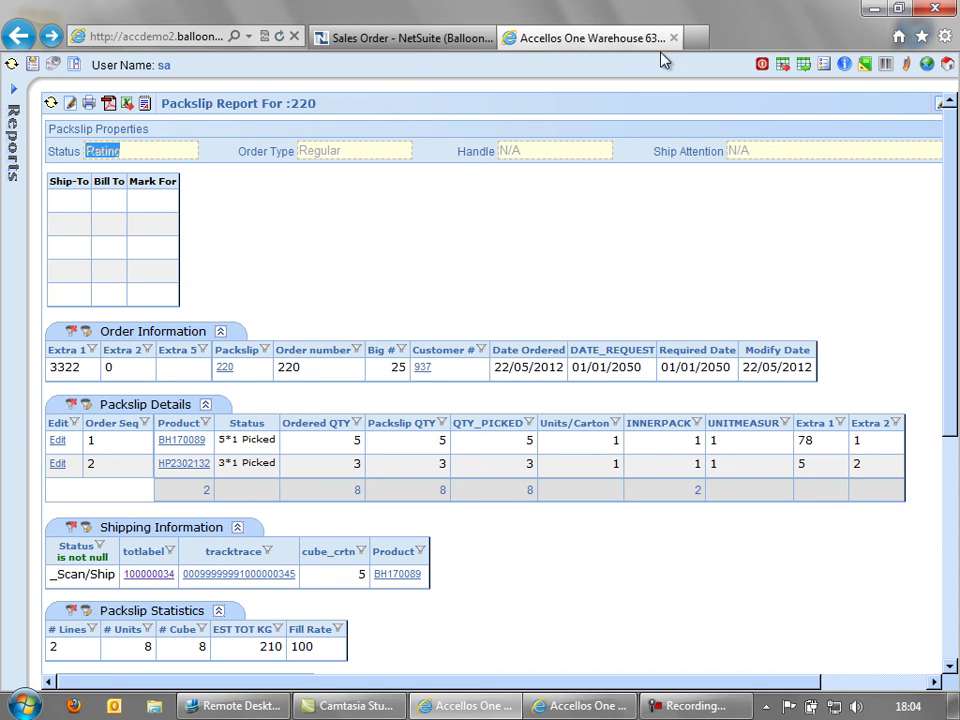
From the Sales Orders summary's Rating list, ship packslip 220 with the default Ship settings.
left_click(783, 65)
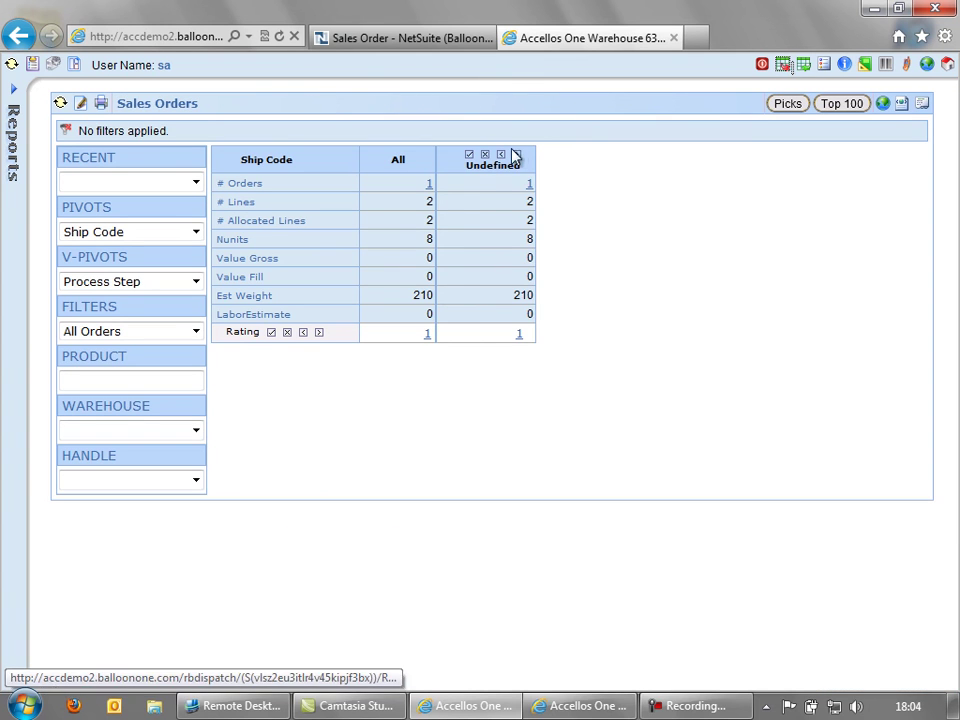
left_click(519, 335)
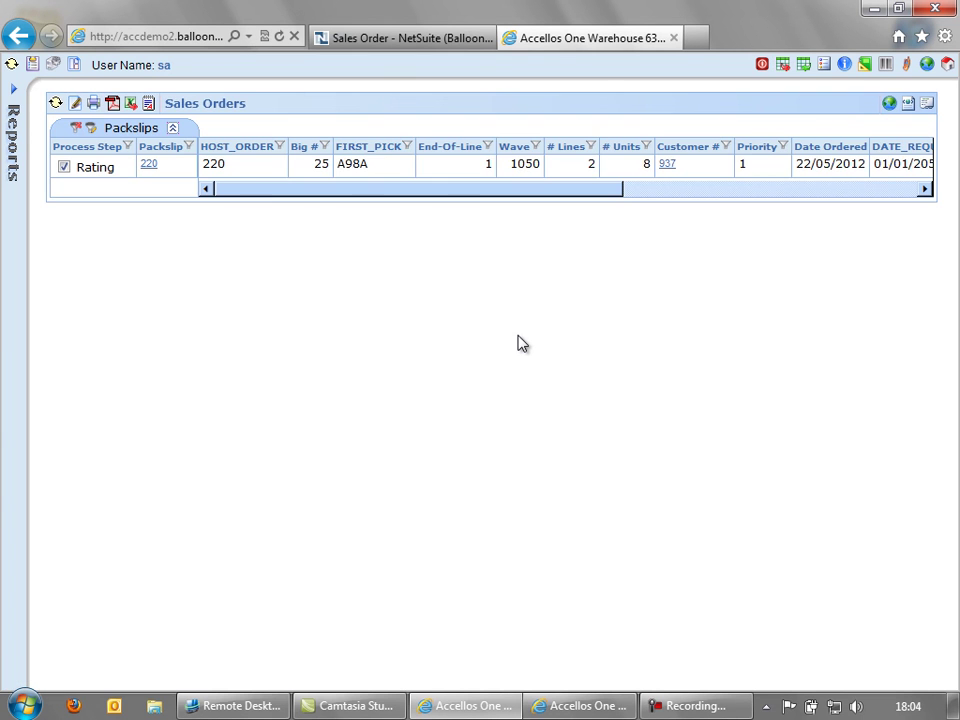
right_click(404, 551)
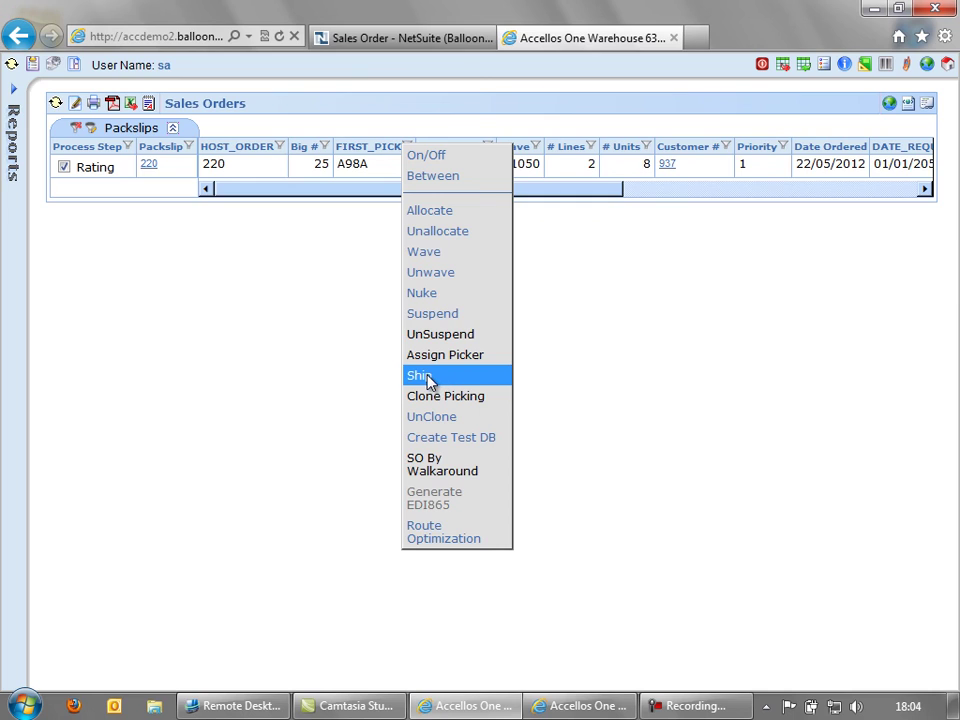
left_click(437, 386)
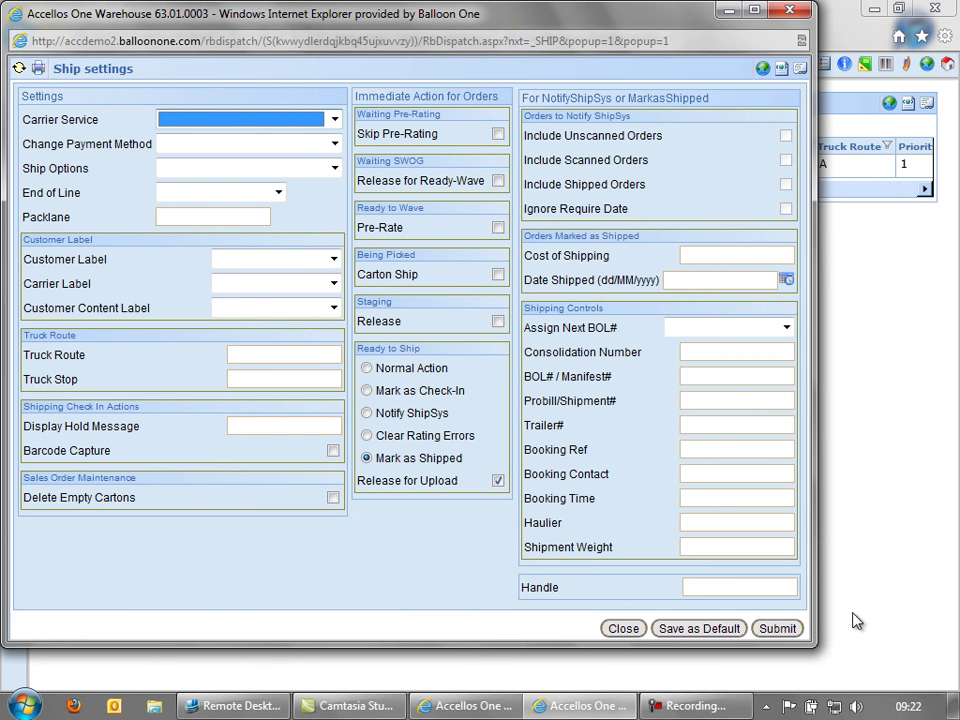
left_click(777, 628)
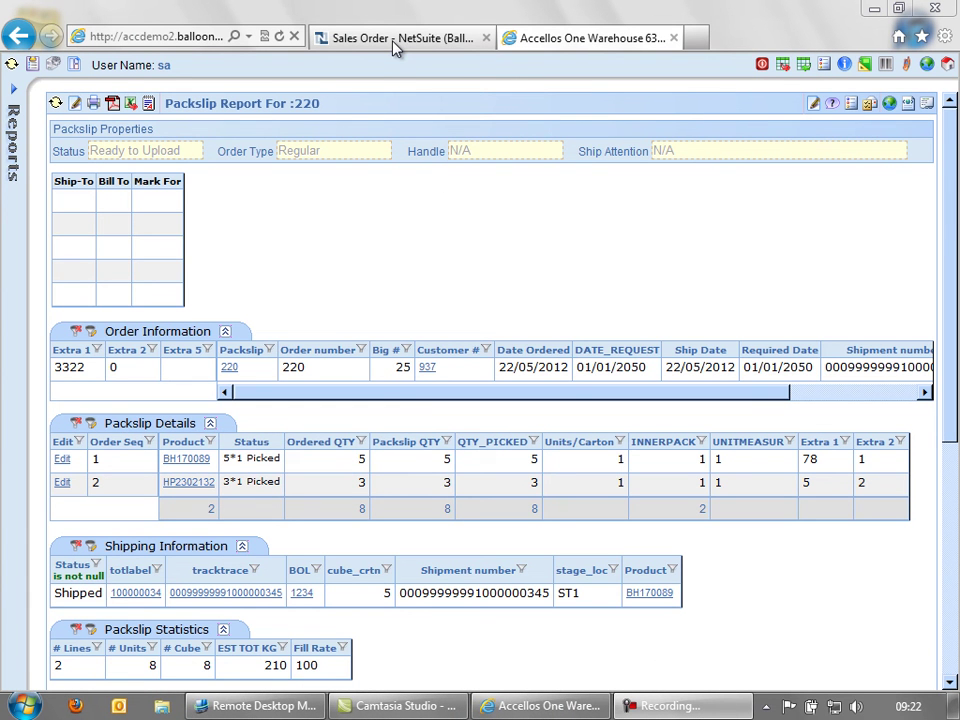
Refresh NetSuite sales order 220 and check Items show 5 BH170089 and 3 HP2302132 fulfilled.
left_click(396, 47)
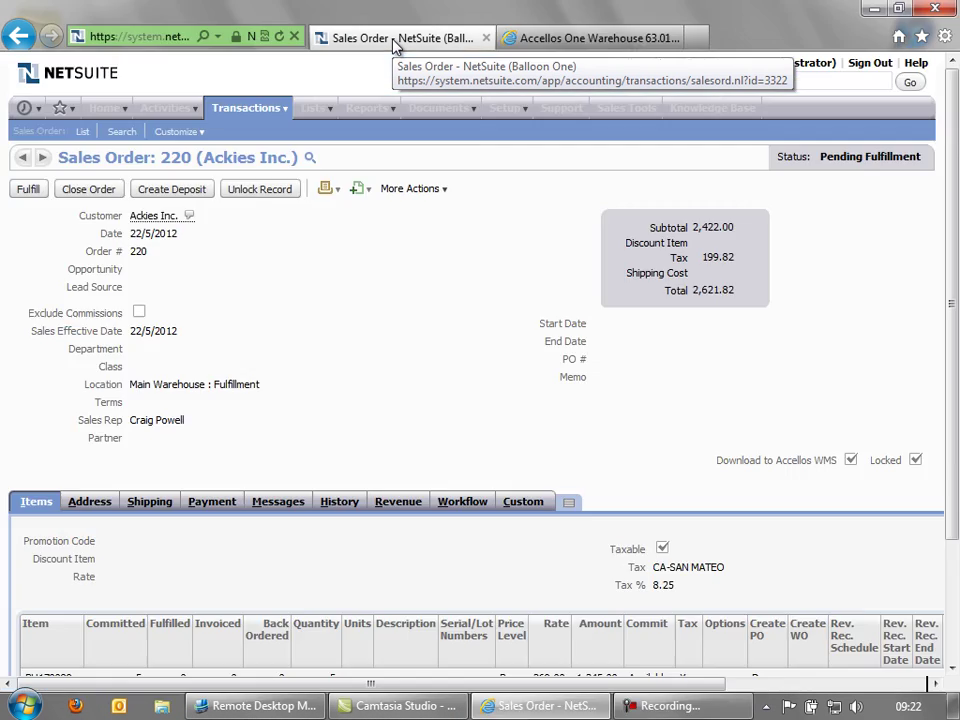
scroll(300, 590, "down", 3)
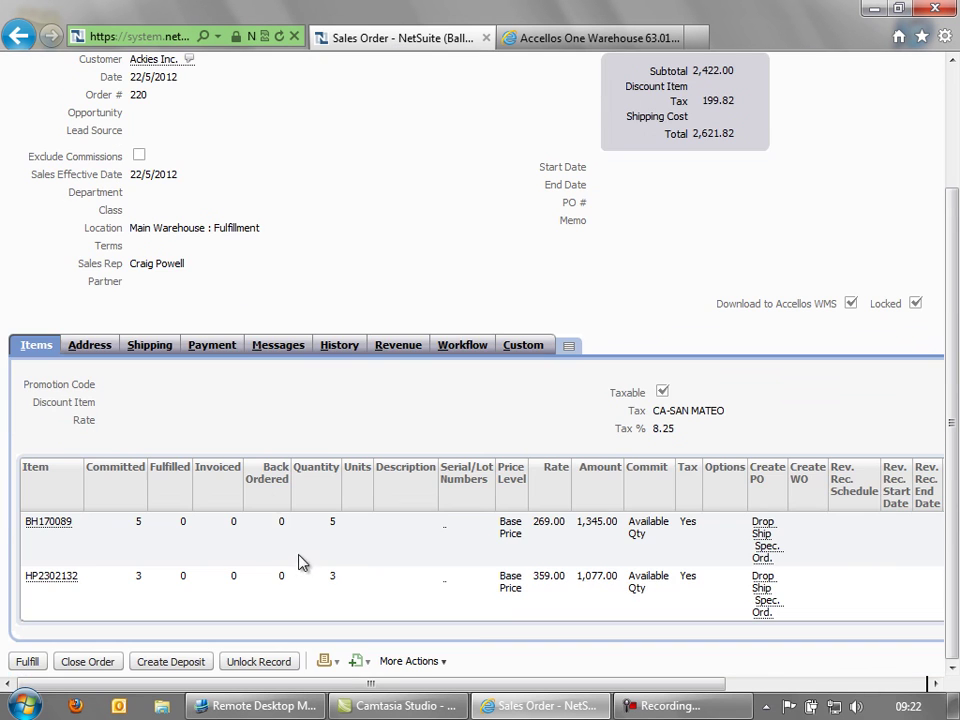
scroll(193, 146, "up", 3)
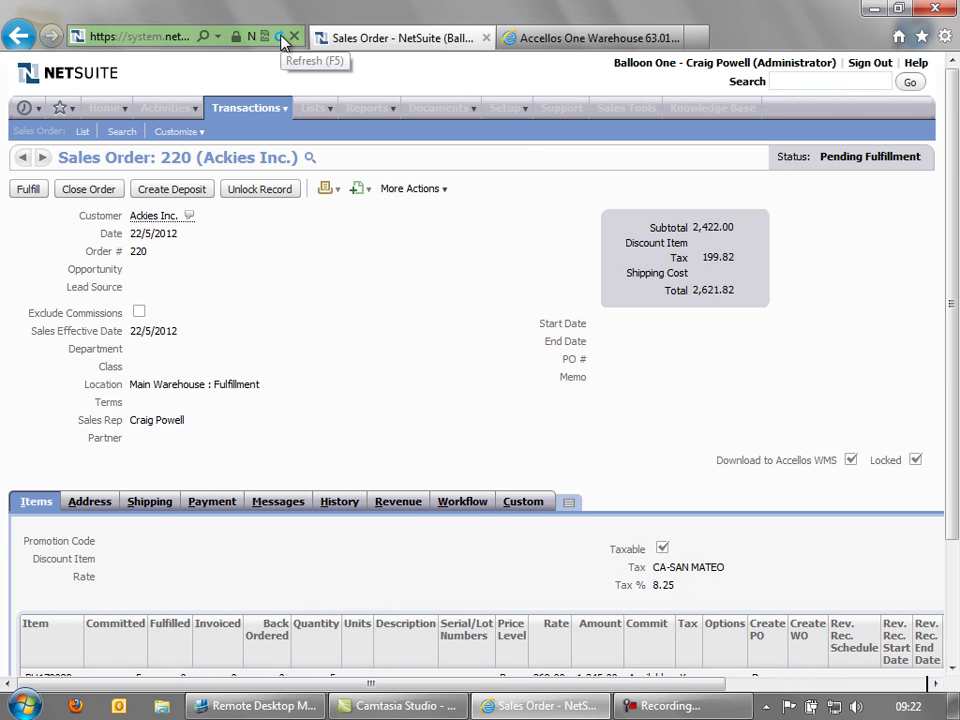
left_click(281, 40)
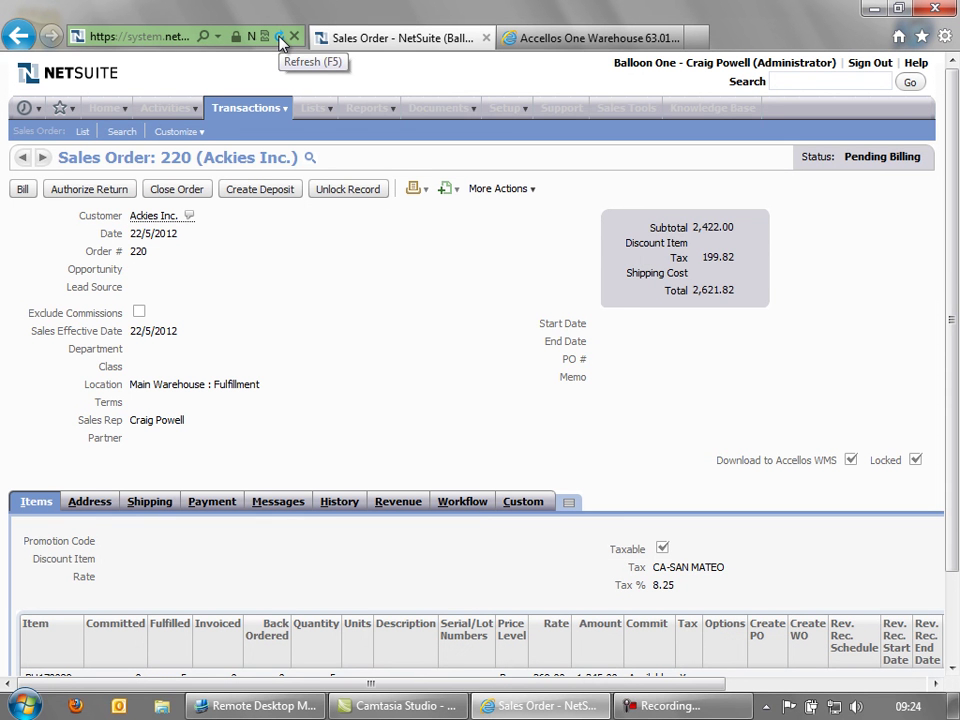
scroll(255, 283, "down", 2)
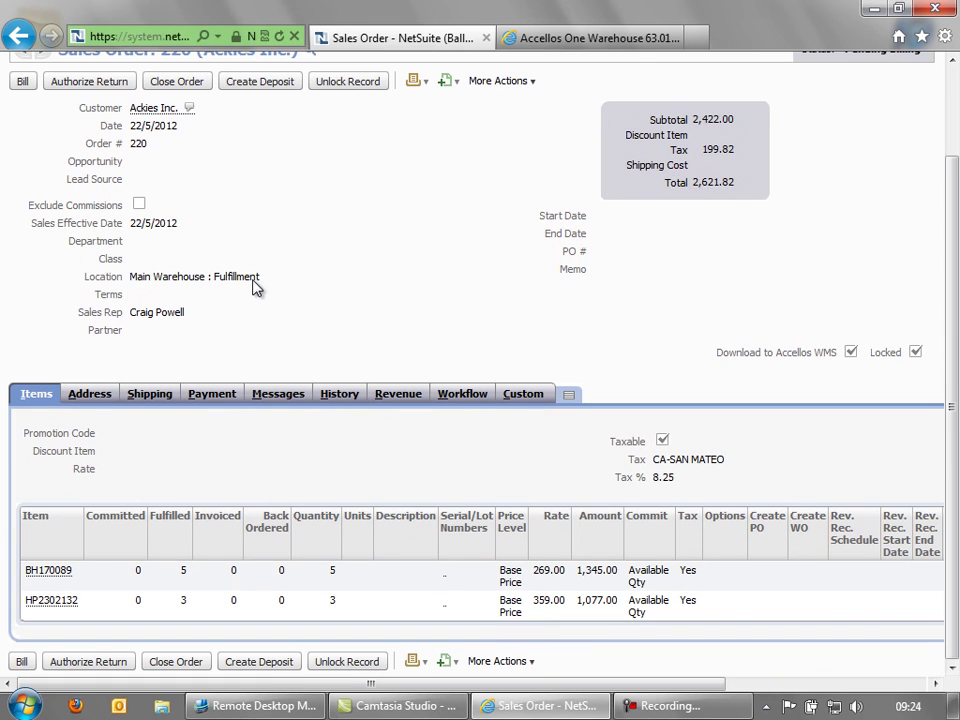